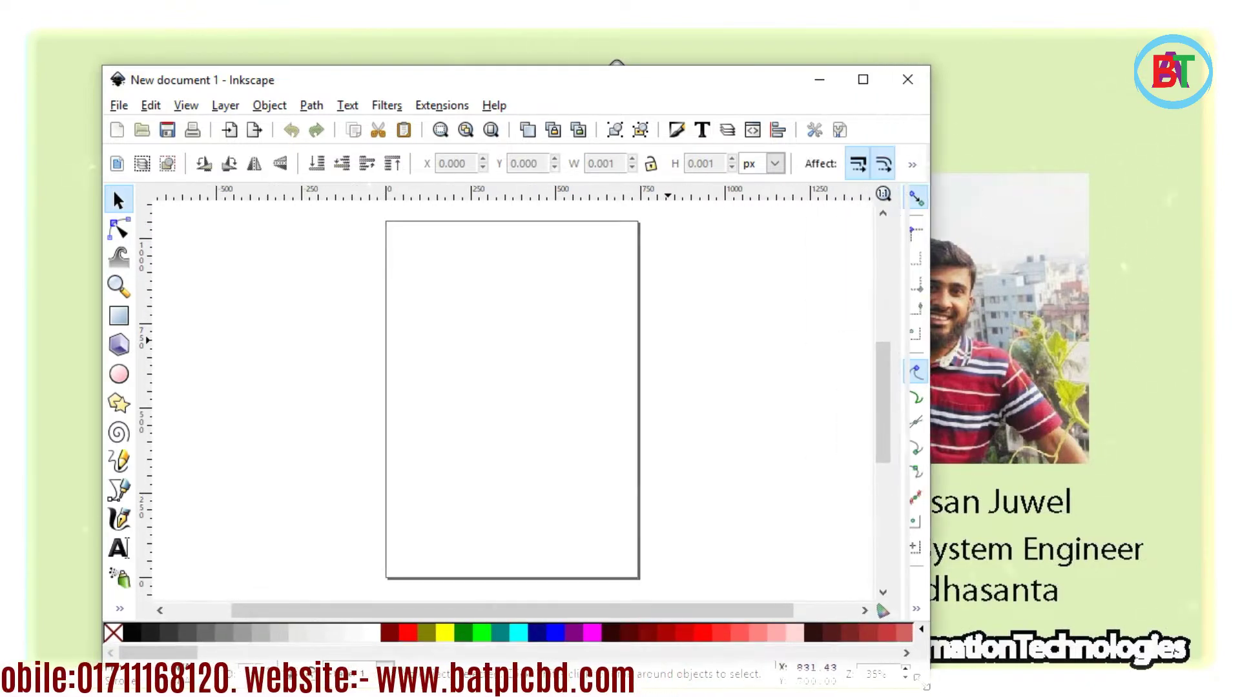
{"action": "left_click_drag", "start_coordinate": [528, 81], "coordinate": [525, 42]}
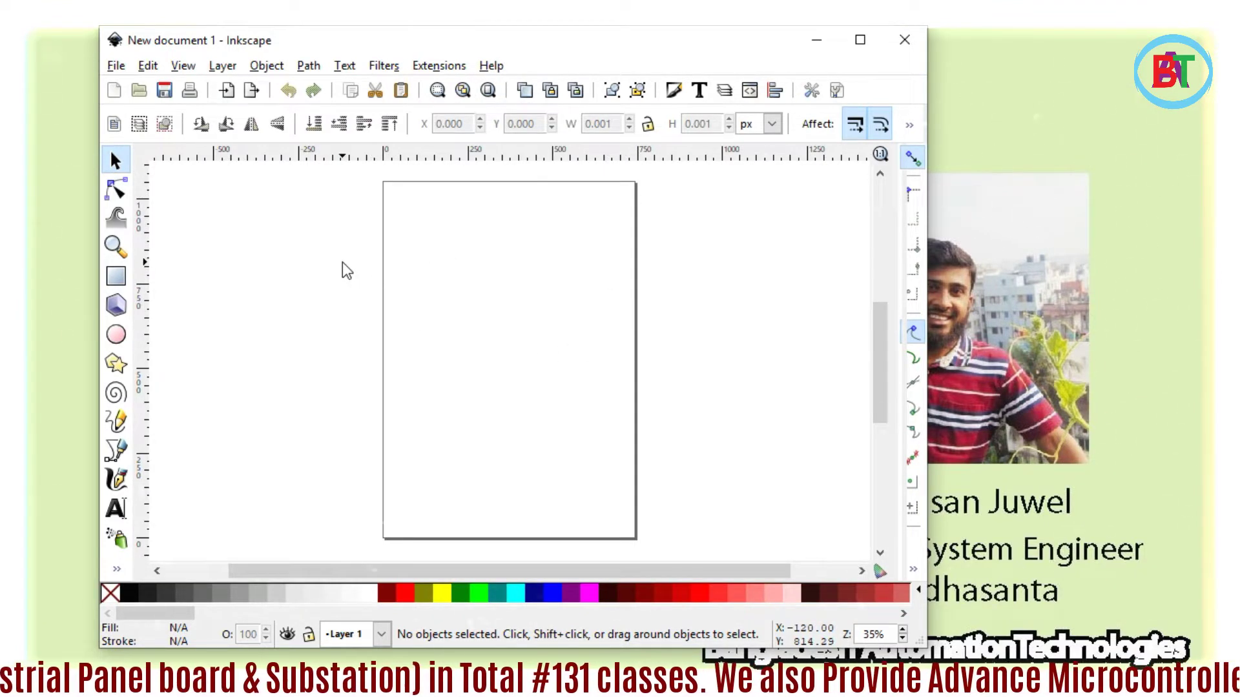
{"action": "left_click", "coordinate": [116, 67]}
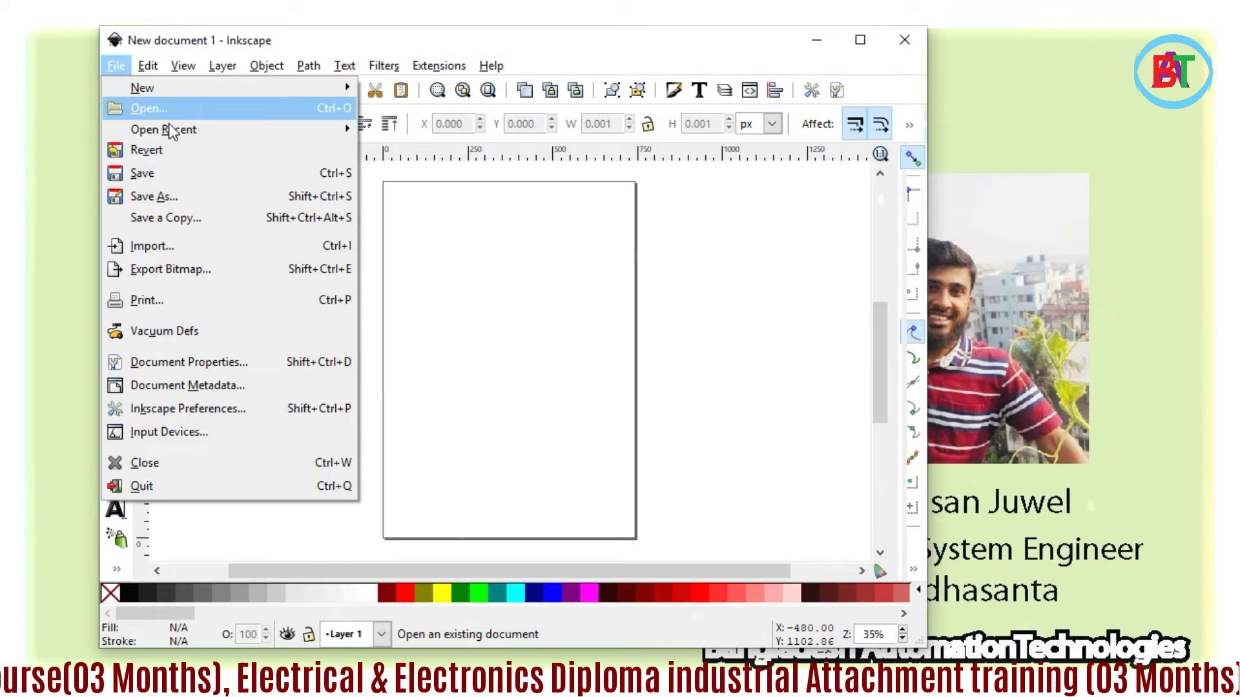
{"action": "left_click", "coordinate": [217, 297]}
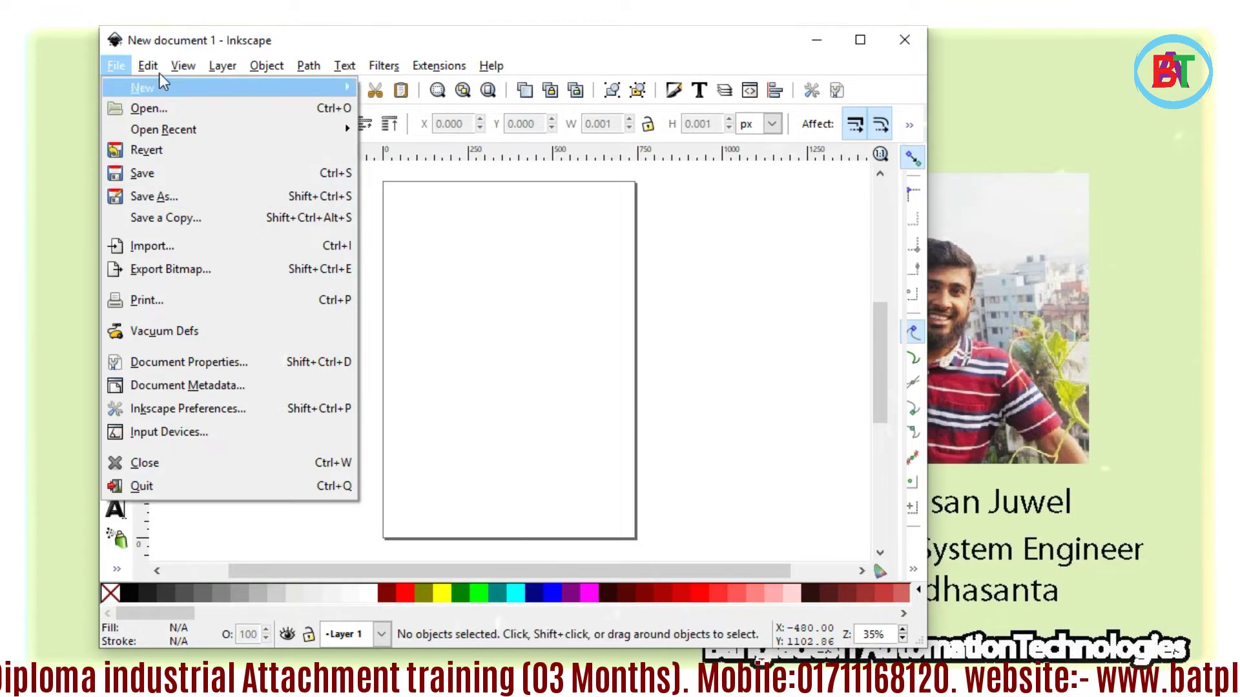
{"action": "mouse_move", "coordinate": [159, 70]}
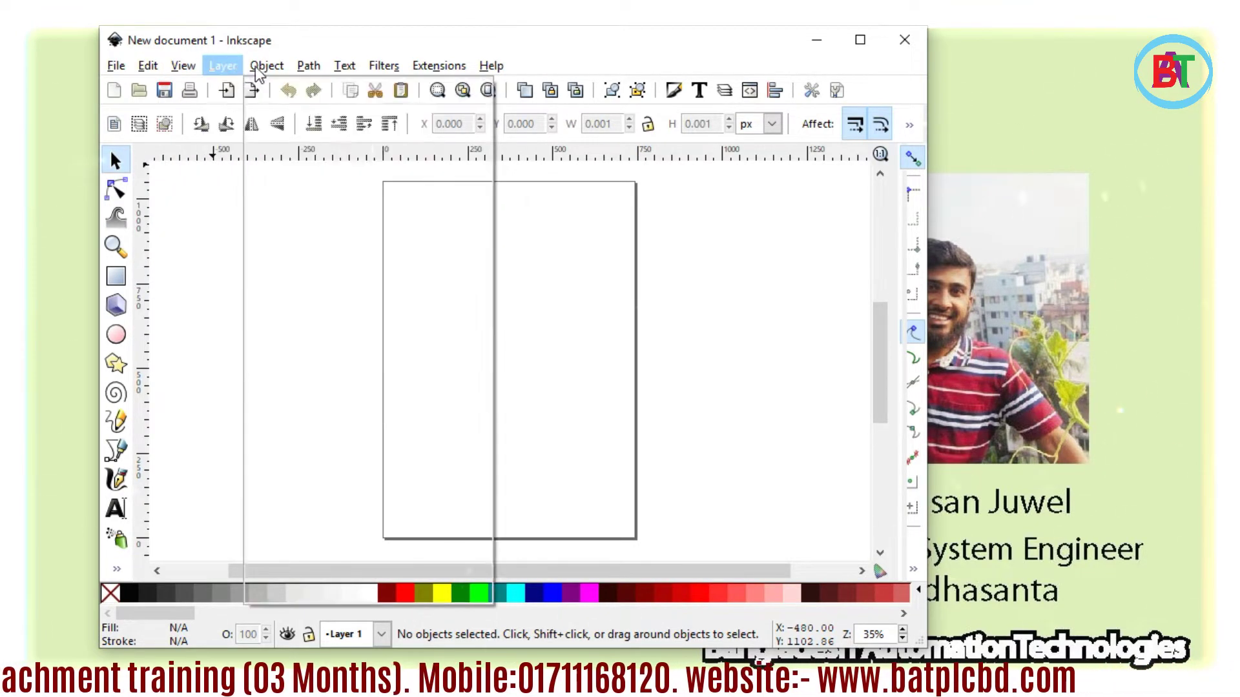
{"action": "mouse_move", "coordinate": [259, 71]}
{"action": "mouse_move", "coordinate": [116, 67]}
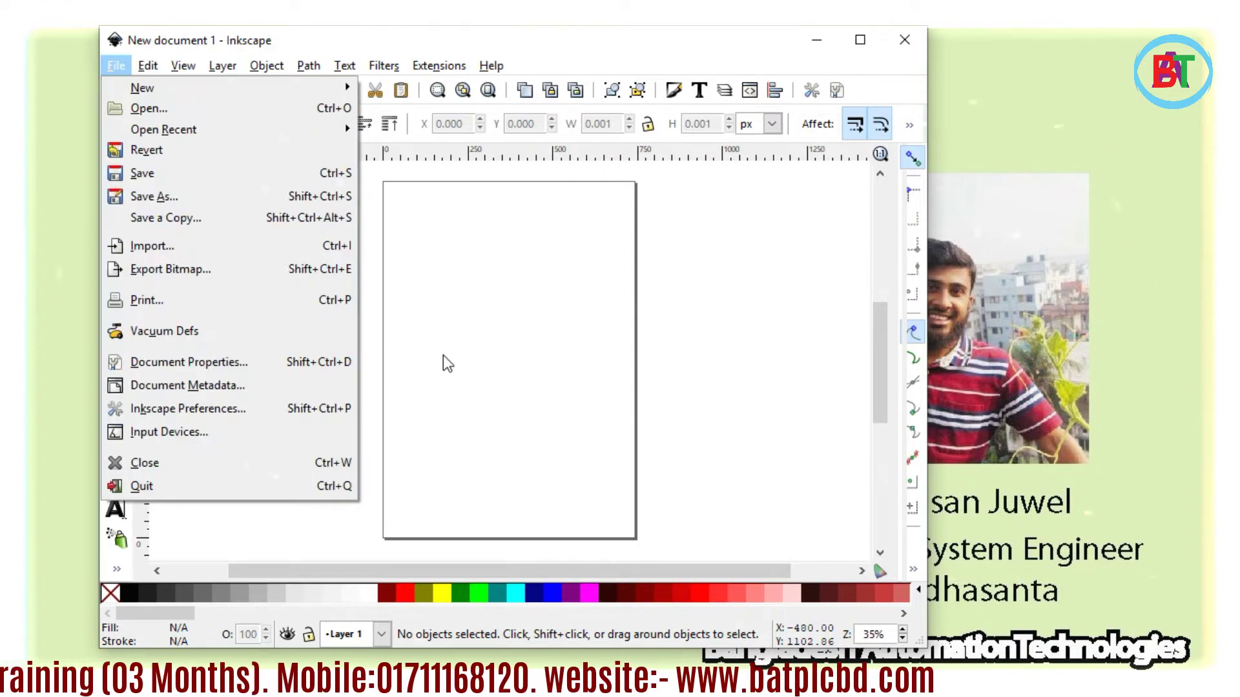
{"action": "mouse_move", "coordinate": [492, 66]}
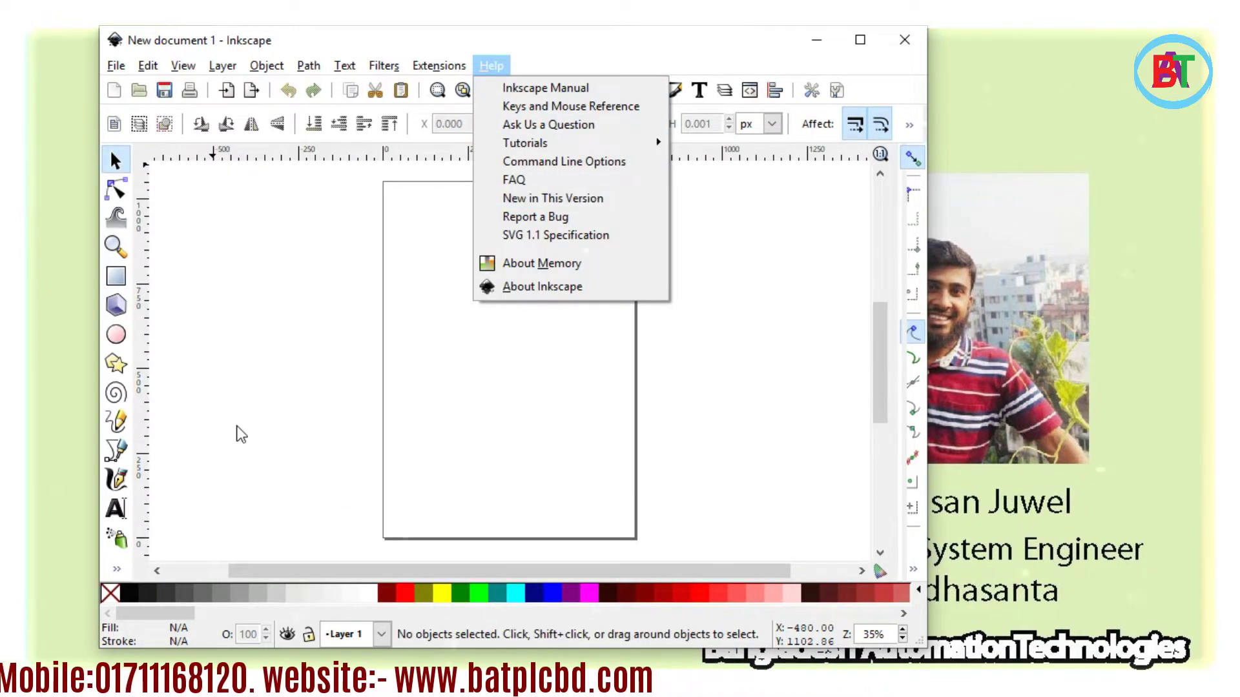
{"action": "left_click", "coordinate": [34, 265]}
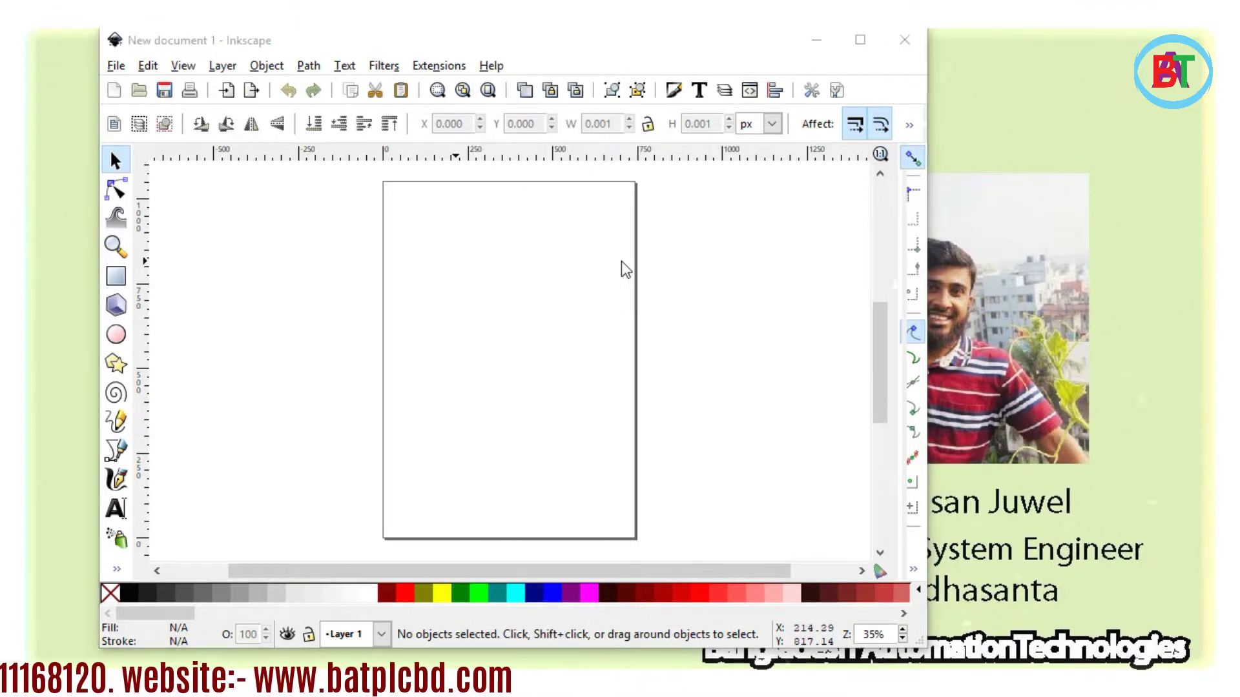
Minimize the drawing window and move the images picture file to an empty area of the desktop
{"action": "left_click", "coordinate": [815, 49]}
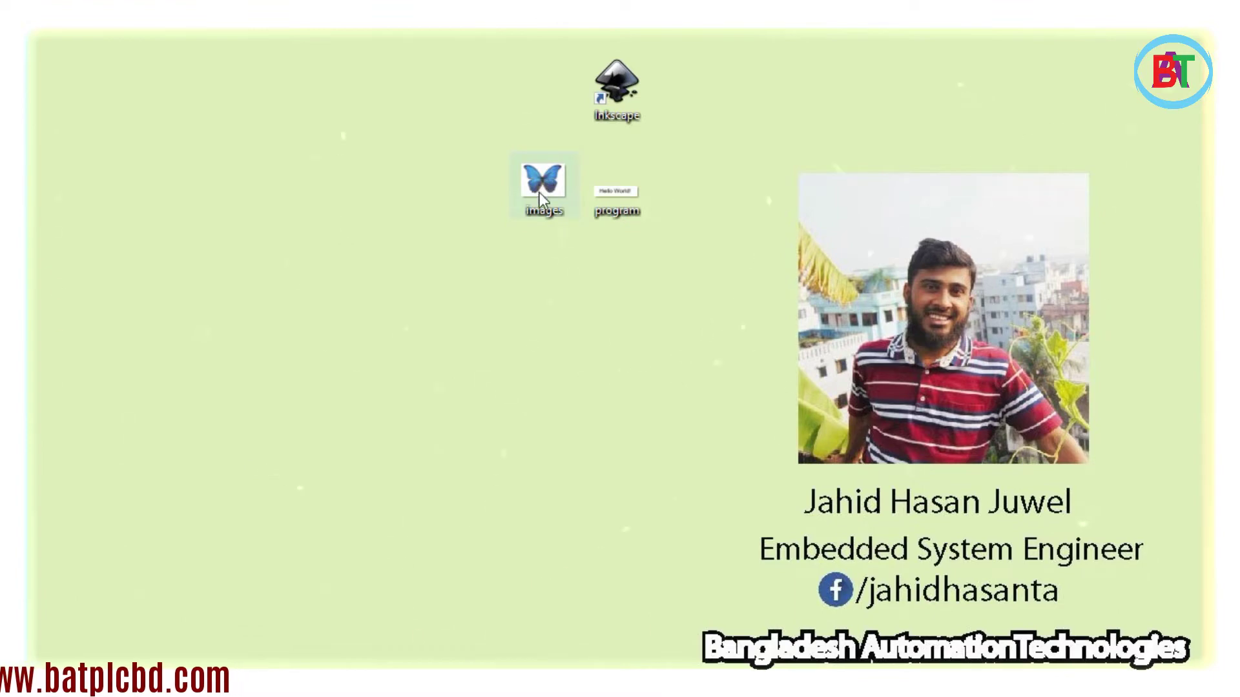
{"action": "left_click_drag", "start_coordinate": [544, 184], "coordinate": [399, 277]}
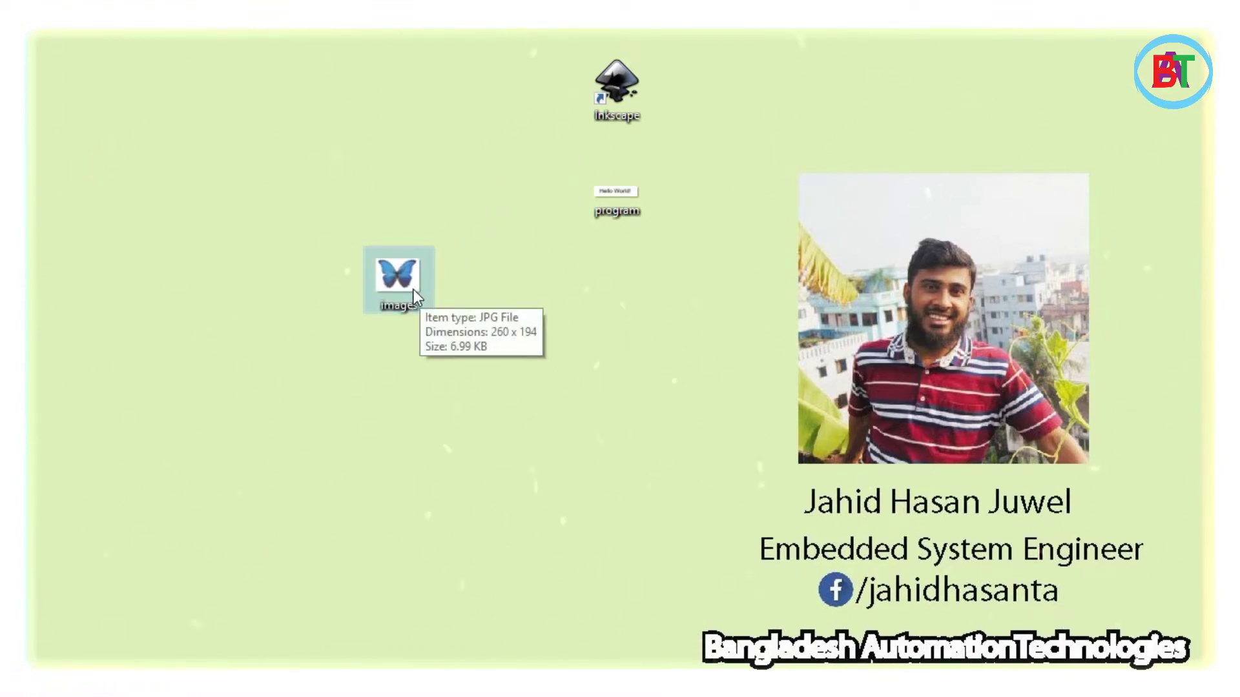
{"action": "left_click", "coordinate": [445, 356]}
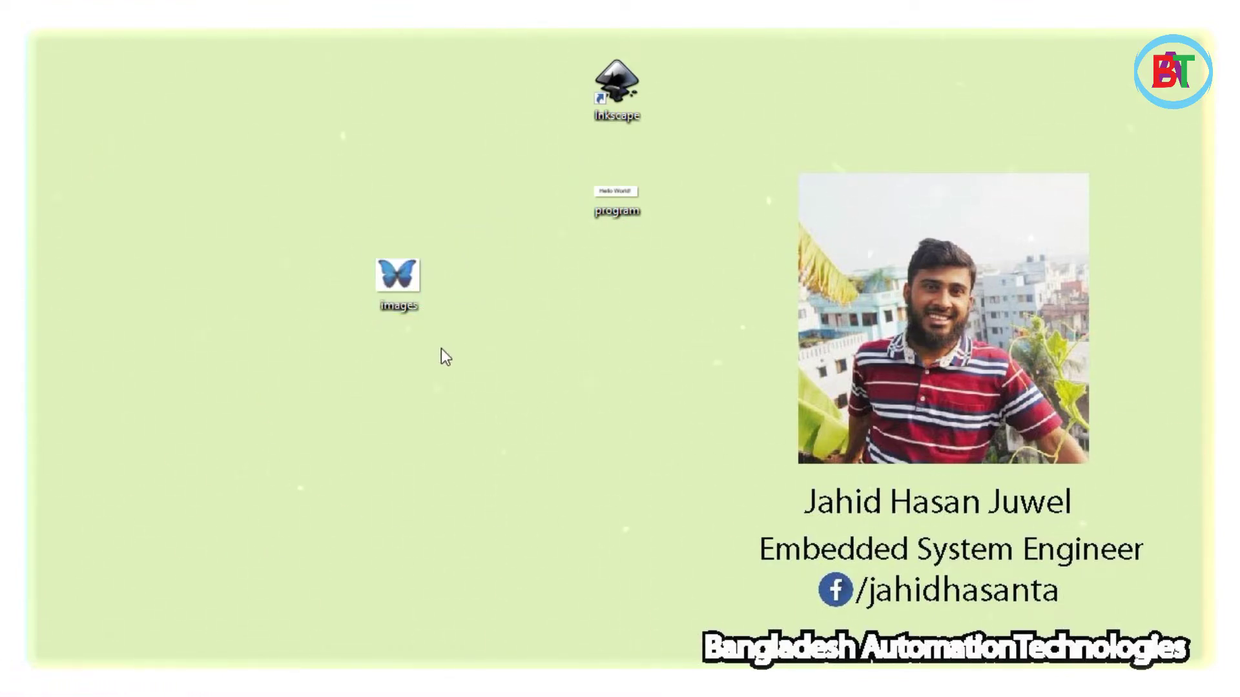
Switch back to Inkscape and open the images JPG file from the Desktop as an embedded image
{"action": "left_click", "coordinate": [601, 664]}
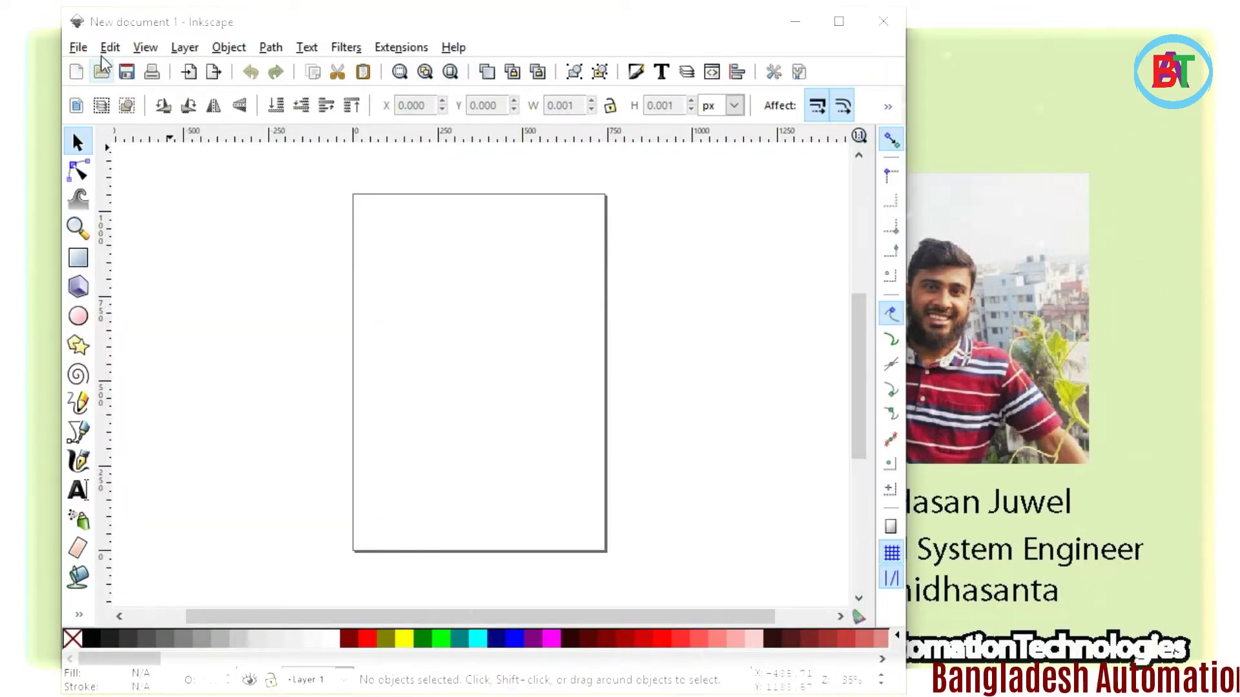
{"action": "left_click", "coordinate": [79, 49]}
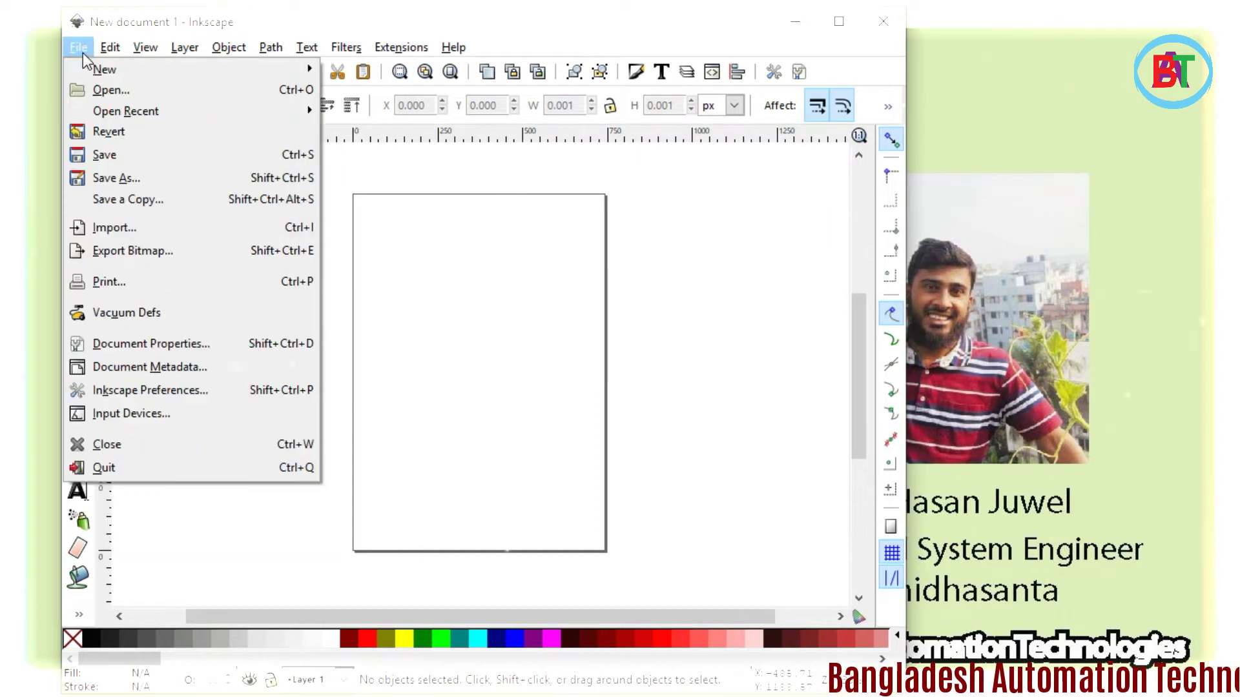
{"action": "left_click", "coordinate": [103, 90]}
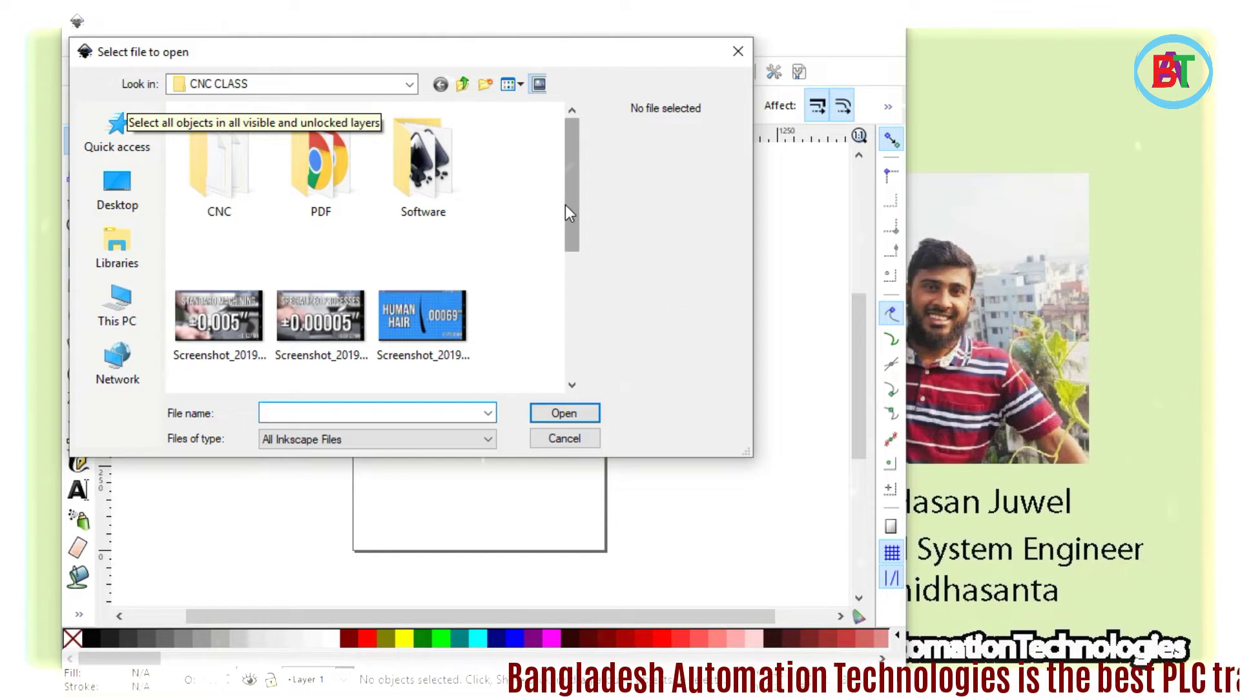
{"action": "mouse_move", "coordinate": [569, 218]}
{"action": "left_mouse_down"}
{"action": "mouse_move", "coordinate": [568, 324]}
{"action": "mouse_move", "coordinate": [568, 238]}
{"action": "left_mouse_up"}
{"action": "left_click", "coordinate": [120, 193]}
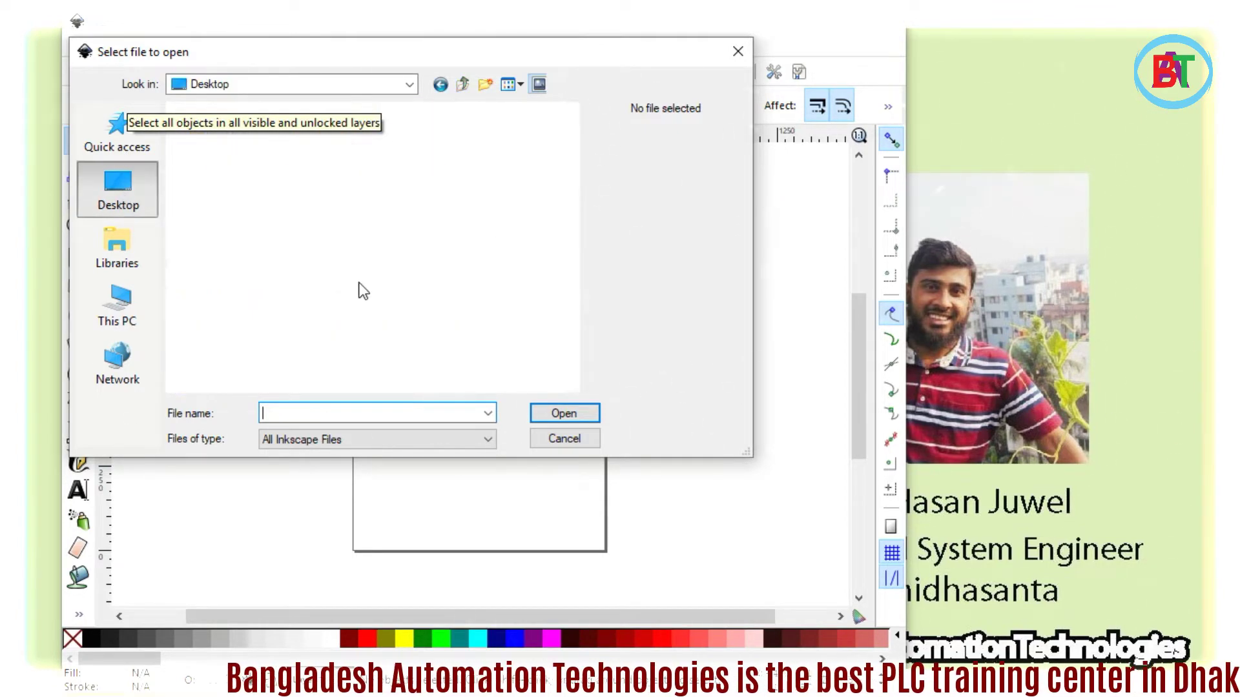
{"action": "left_click_drag", "start_coordinate": [575, 168], "coordinate": [576, 324]}
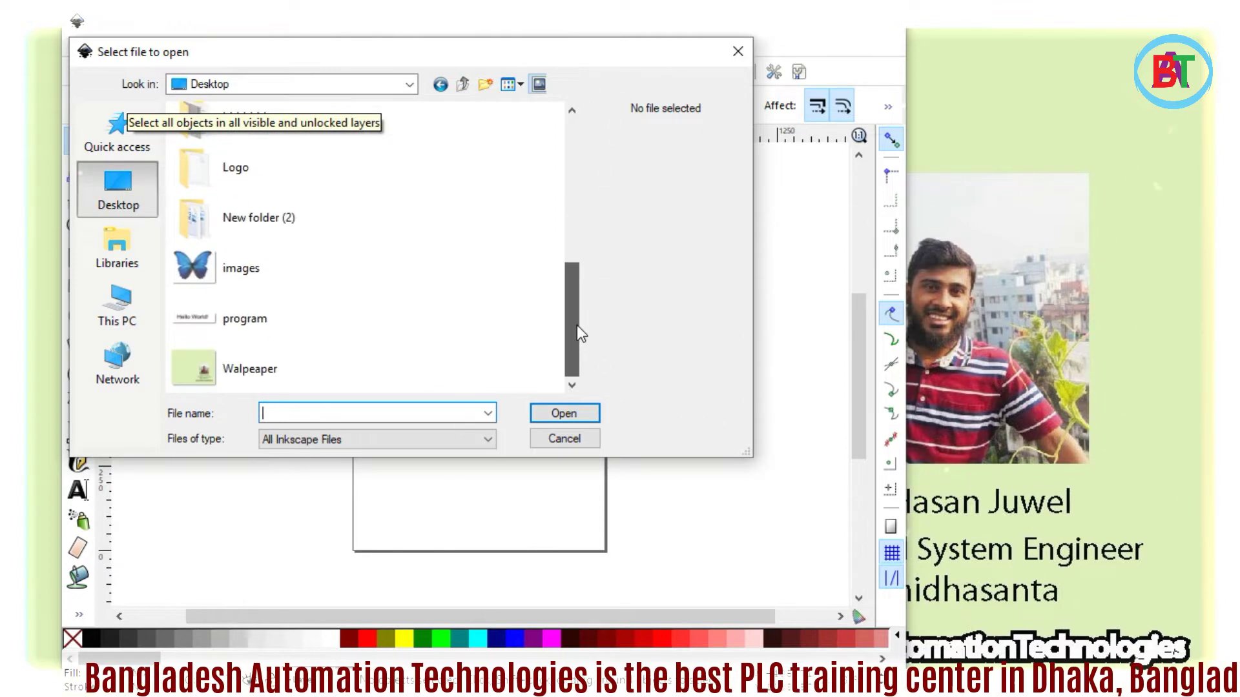
{"action": "left_click", "coordinate": [261, 262]}
{"action": "left_click", "coordinate": [564, 415]}
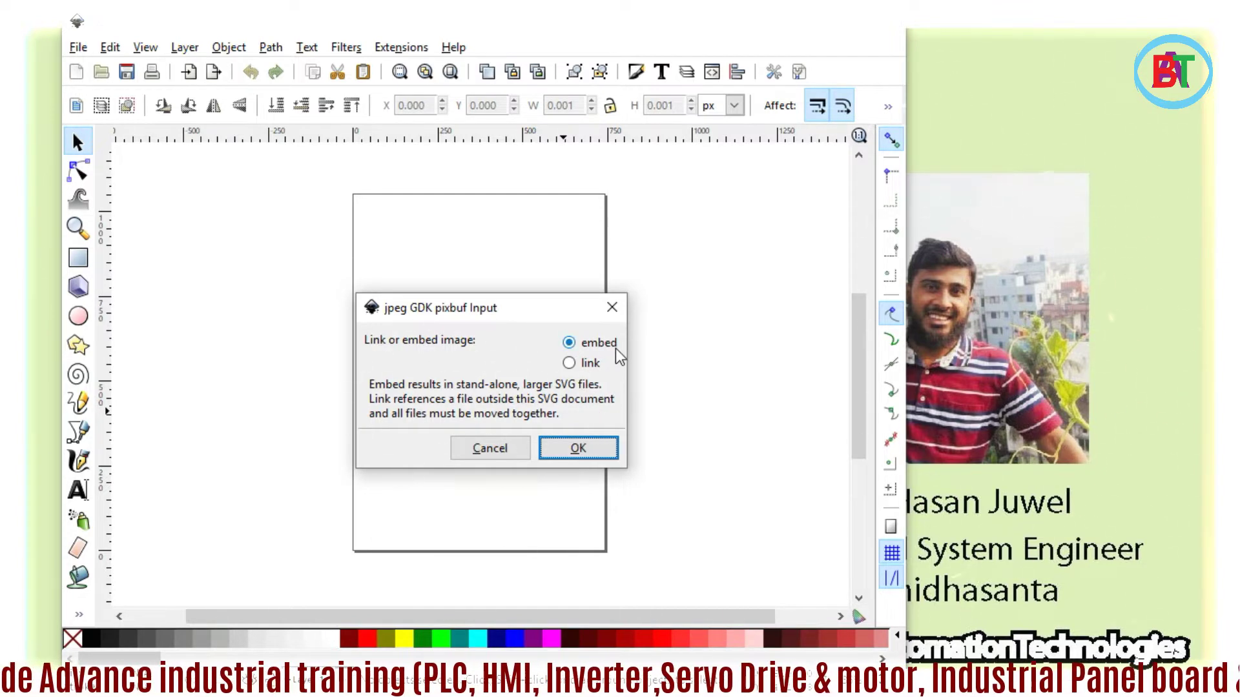
{"action": "left_click", "coordinate": [578, 448]}
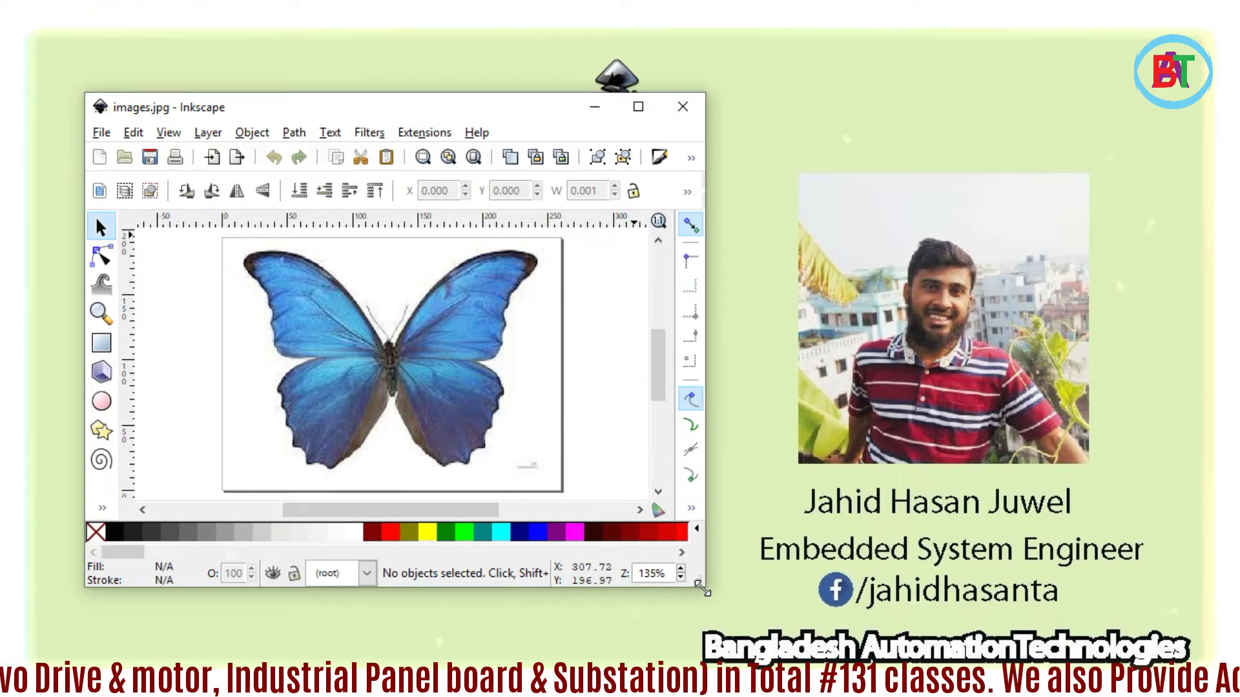
Enlarge and reposition the images.jpg window, and shift the butterfly image to about X 45, Y 19 px
{"action": "left_click_drag", "start_coordinate": [705, 586], "coordinate": [906, 691]}
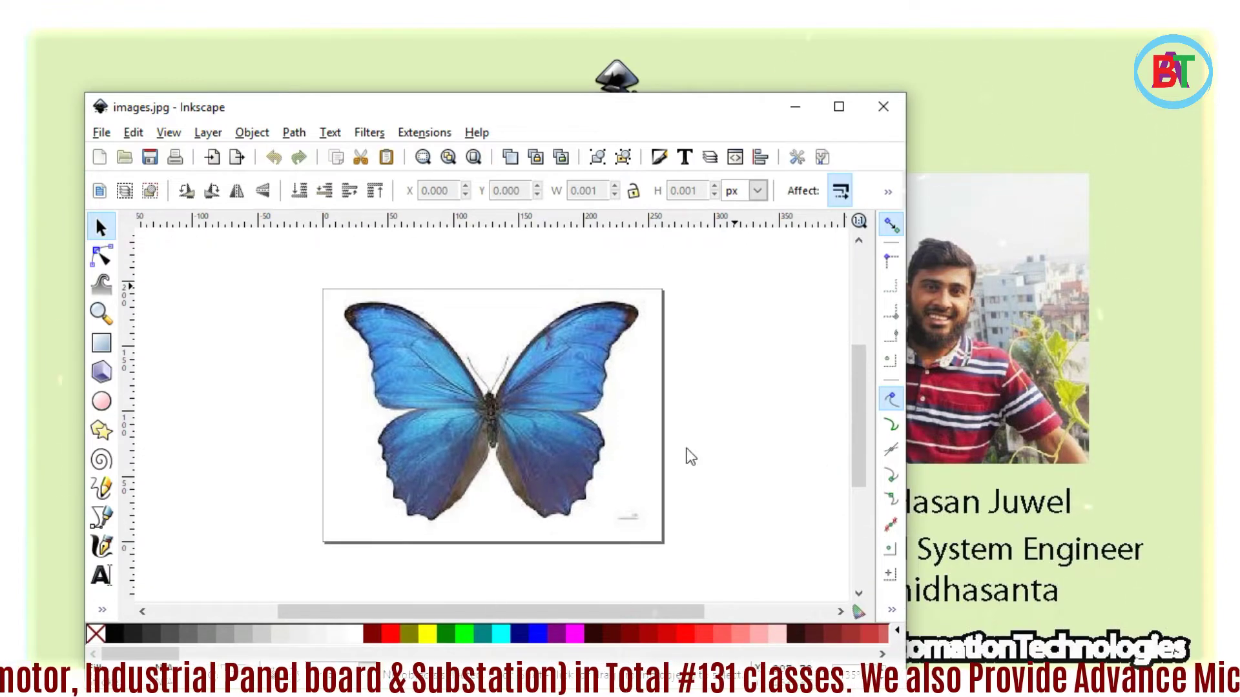
{"action": "left_click_drag", "start_coordinate": [490, 98], "coordinate": [473, 11]}
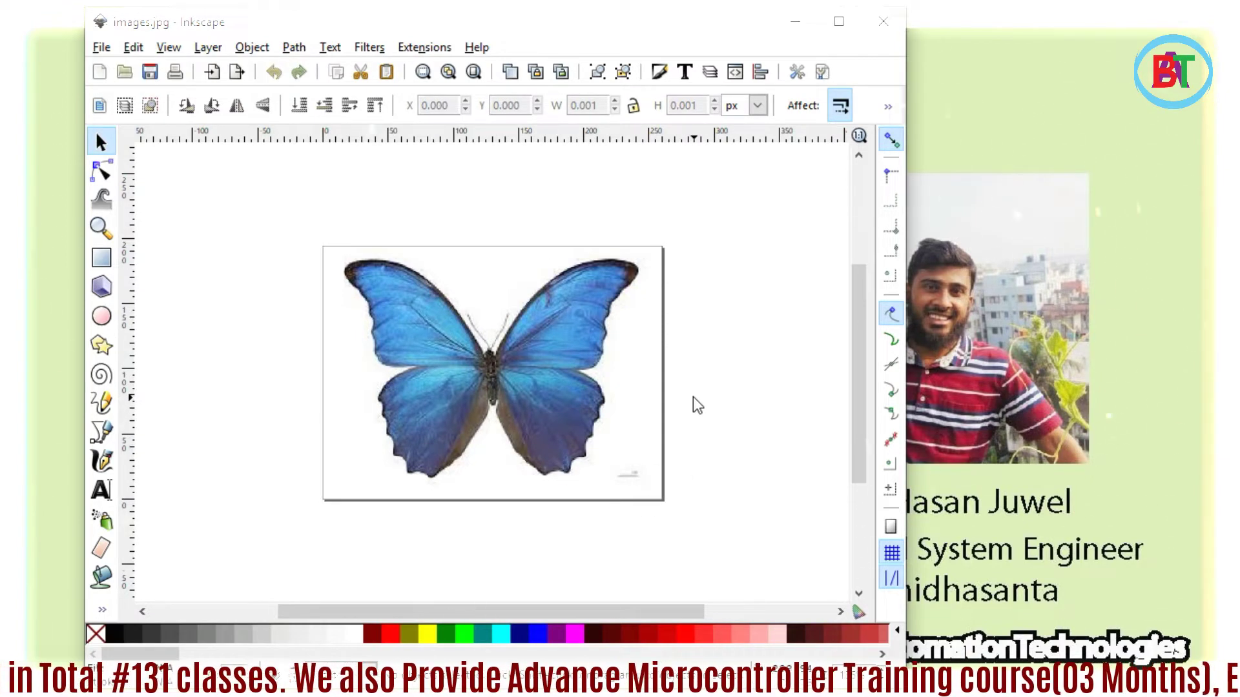
{"action": "left_click", "coordinate": [498, 380]}
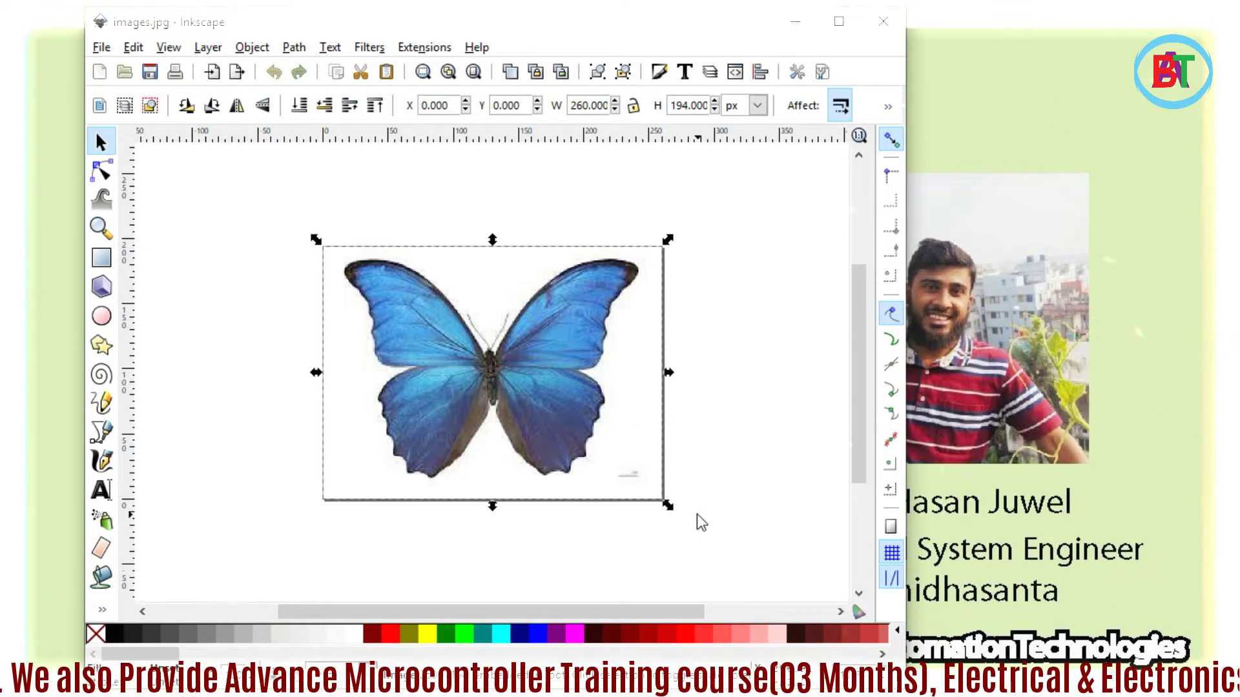
{"action": "left_click_drag", "start_coordinate": [520, 407], "coordinate": [550, 377]}
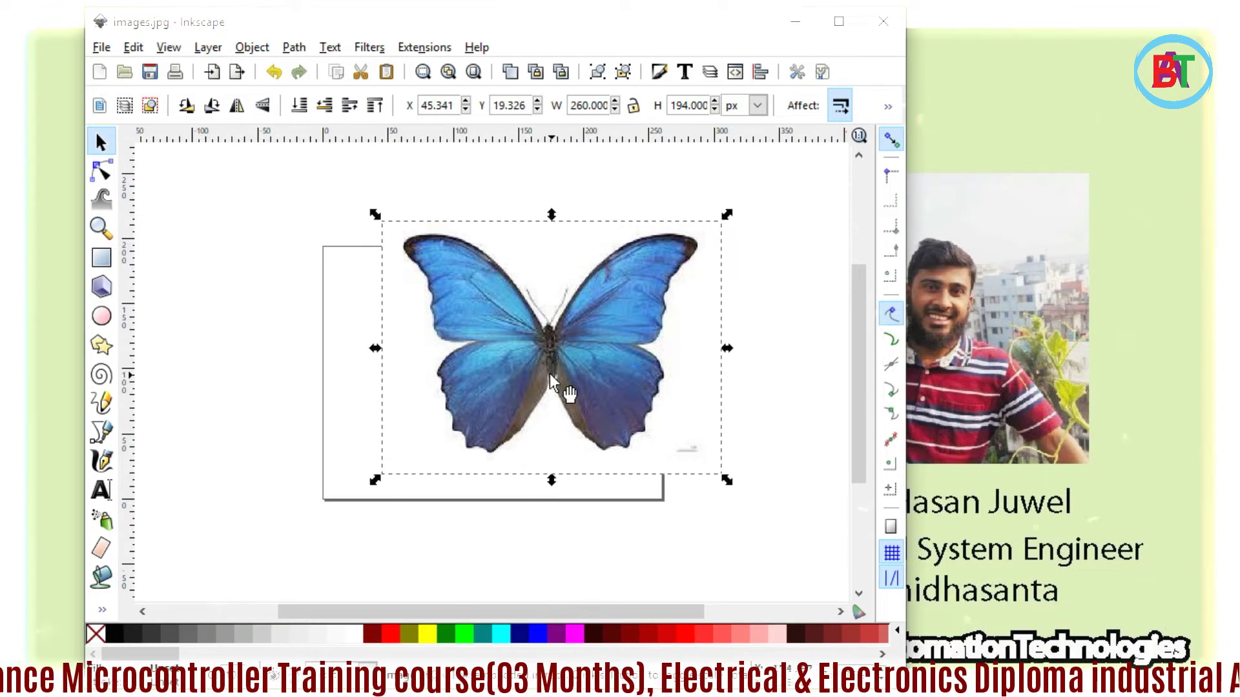
In the document properties, set both the default units and the custom page size units to mm
{"action": "left_click", "coordinate": [101, 47]}
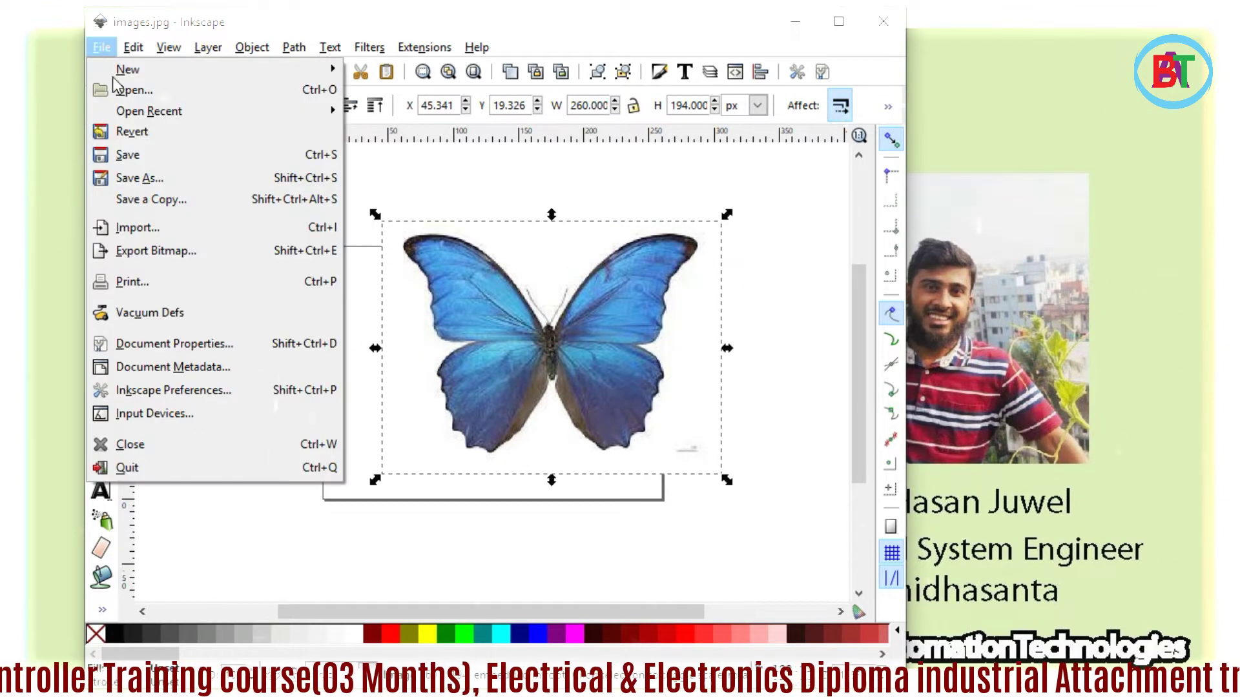
{"action": "left_click", "coordinate": [160, 352]}
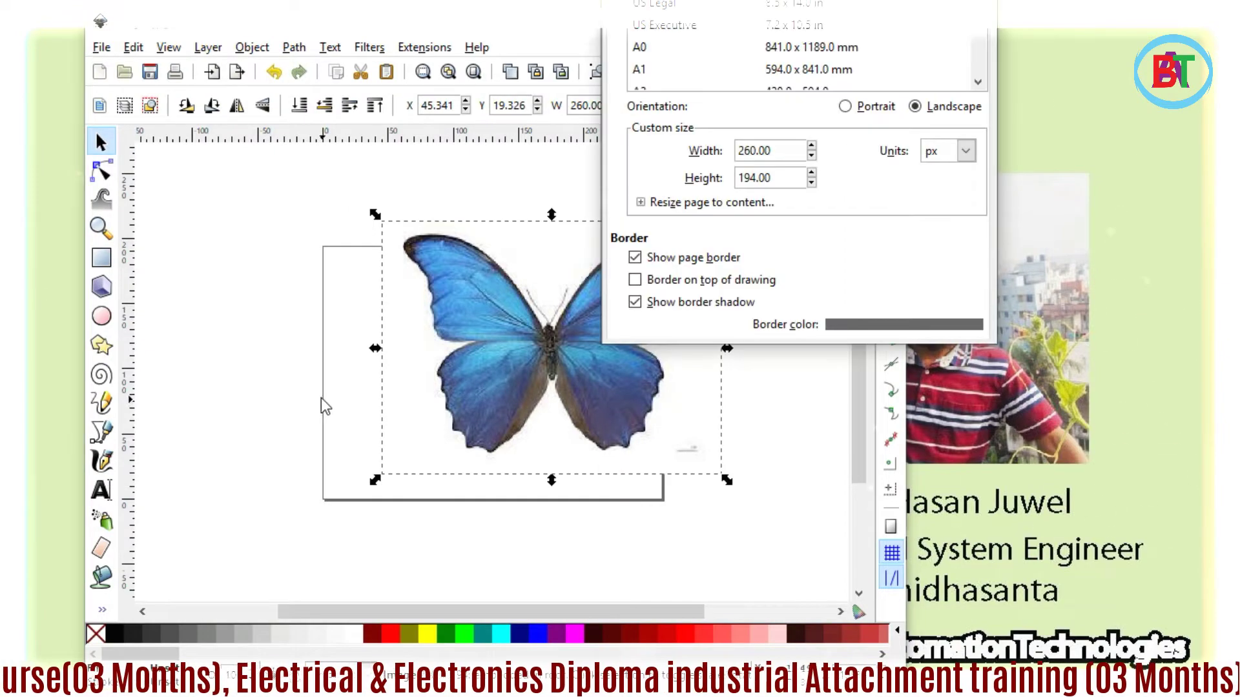
{"action": "left_click_drag", "start_coordinate": [486, 92], "coordinate": [1049, 36]}
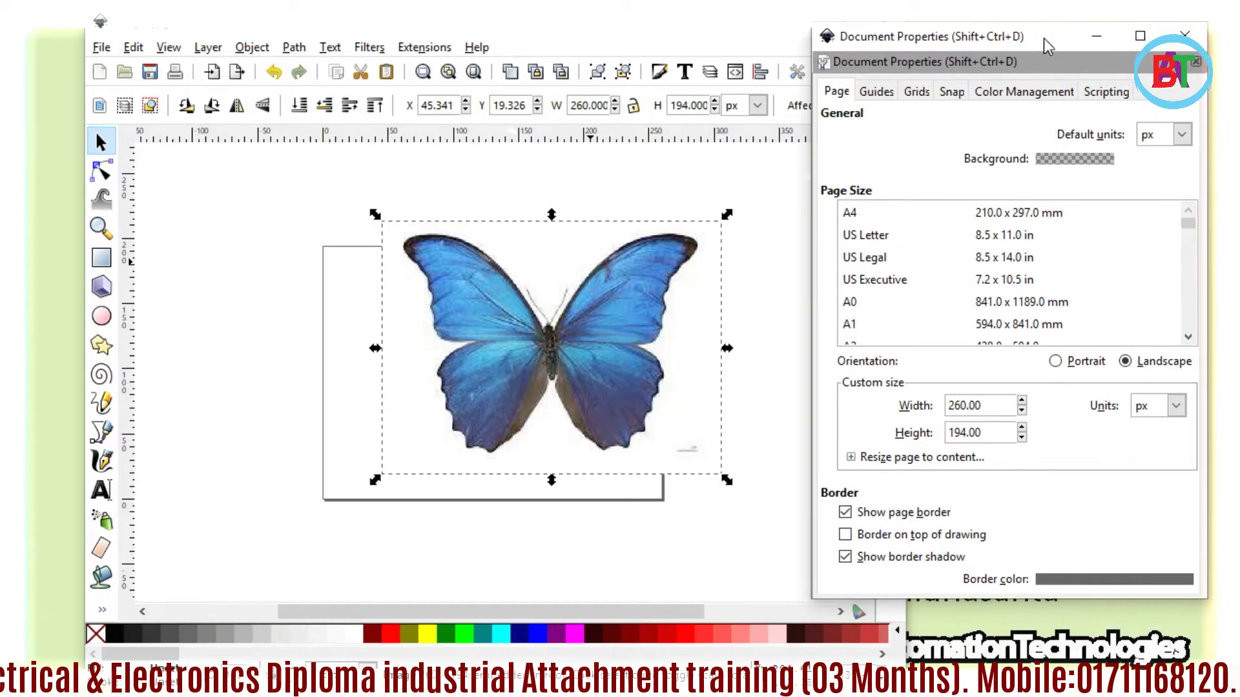
{"action": "left_click", "coordinate": [1157, 136]}
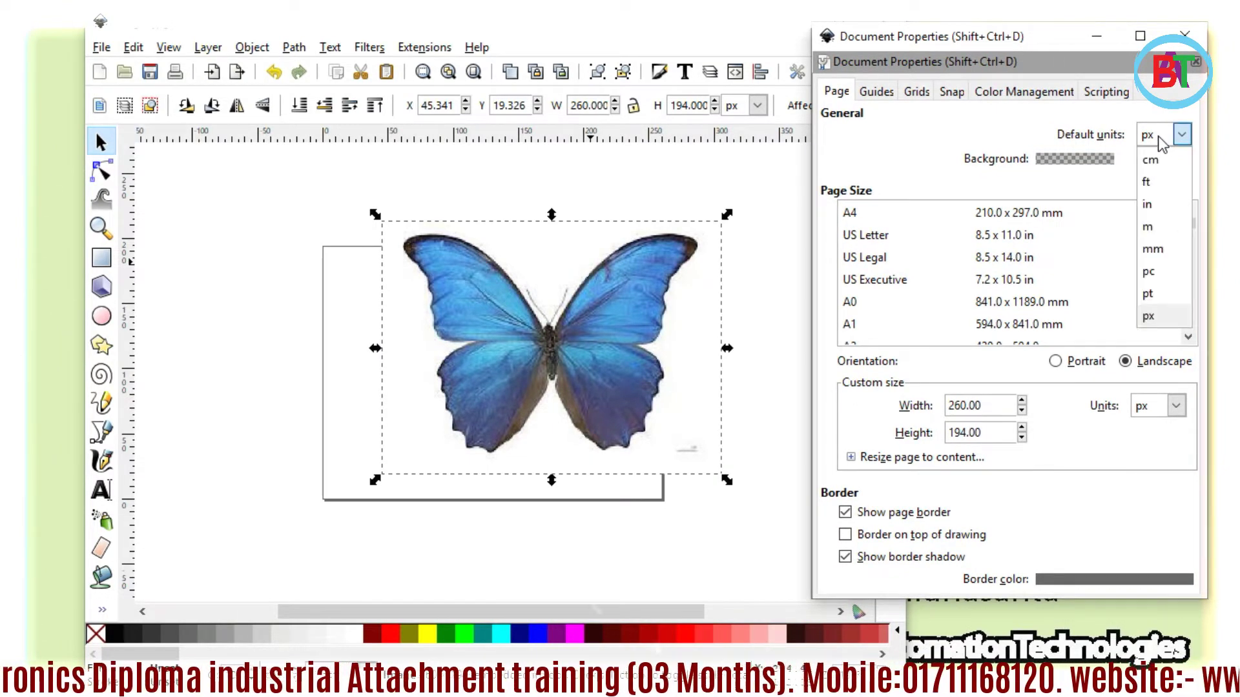
{"action": "left_click", "coordinate": [1152, 249]}
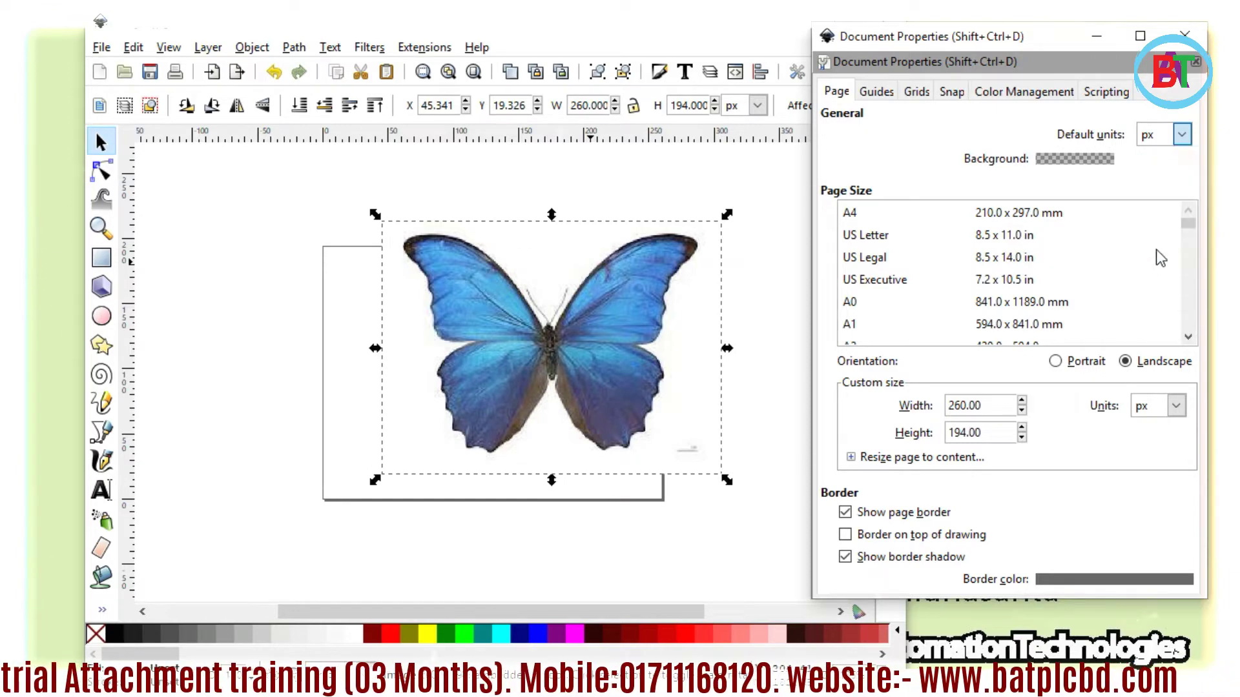
{"action": "left_click", "coordinate": [1178, 408]}
{"action": "left_click", "coordinate": [1144, 521]}
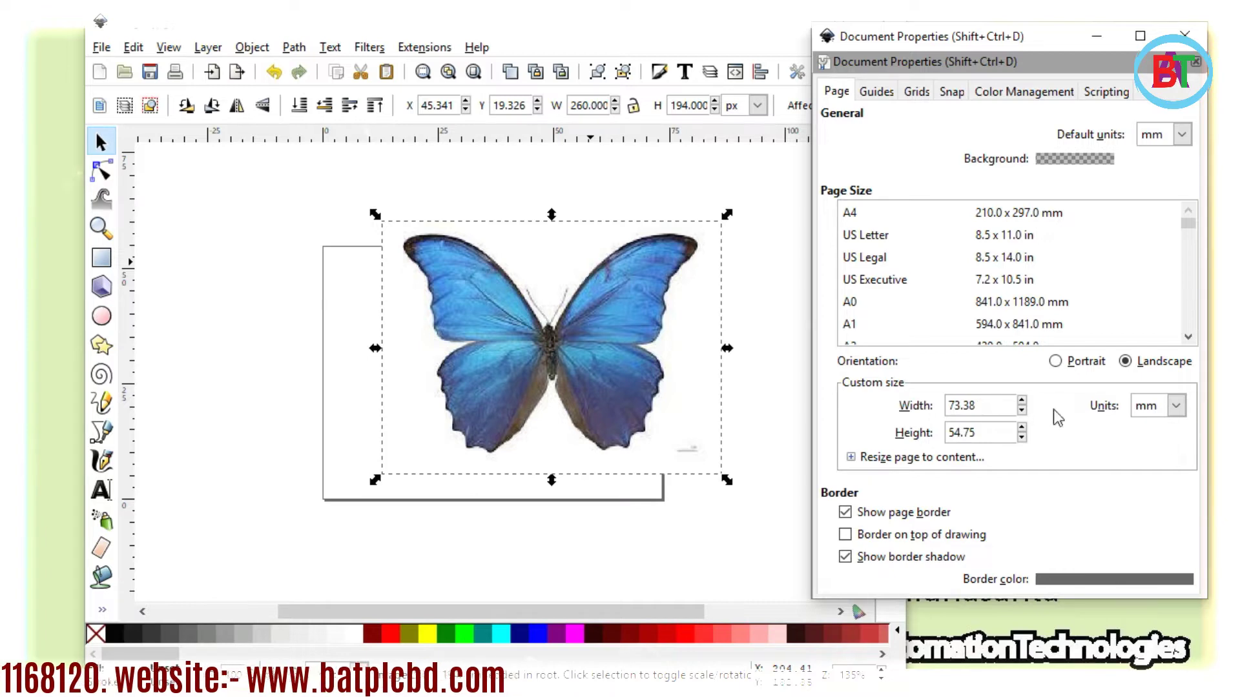
Set the custom page size to 80 mm wide and 50 mm high, and close the document properties
{"action": "left_click", "coordinate": [942, 408]}
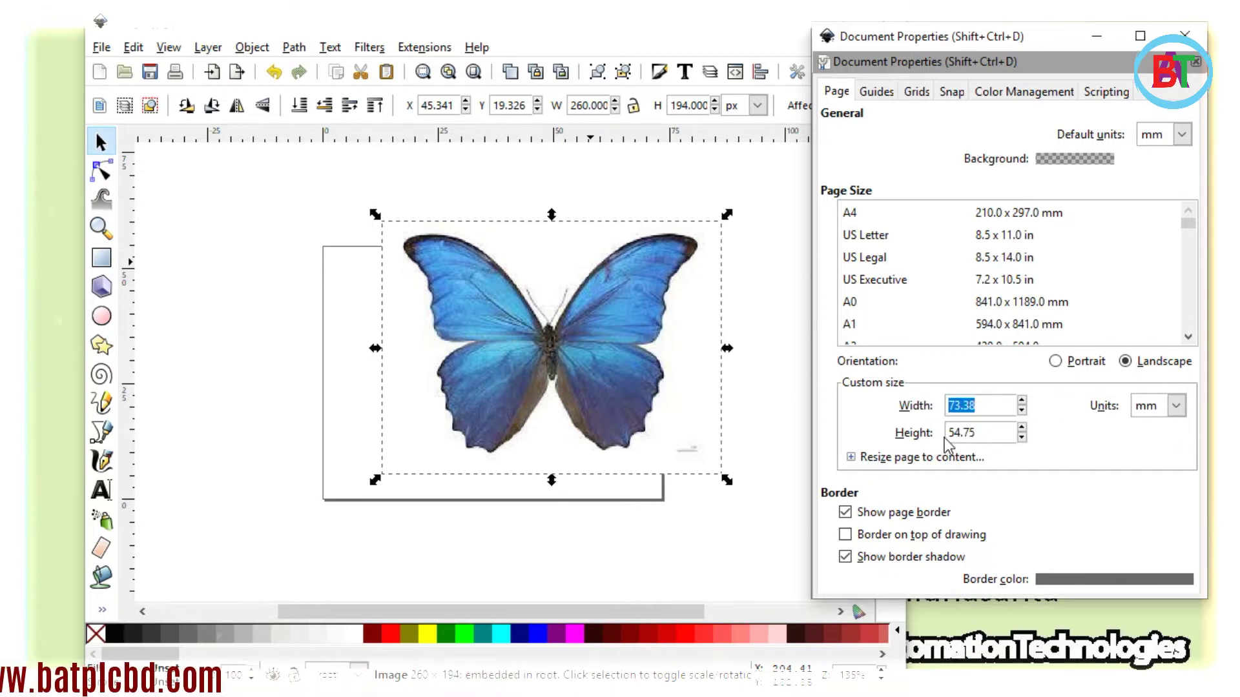
{"action": "left_click_drag", "start_coordinate": [950, 433], "coordinate": [976, 431]}
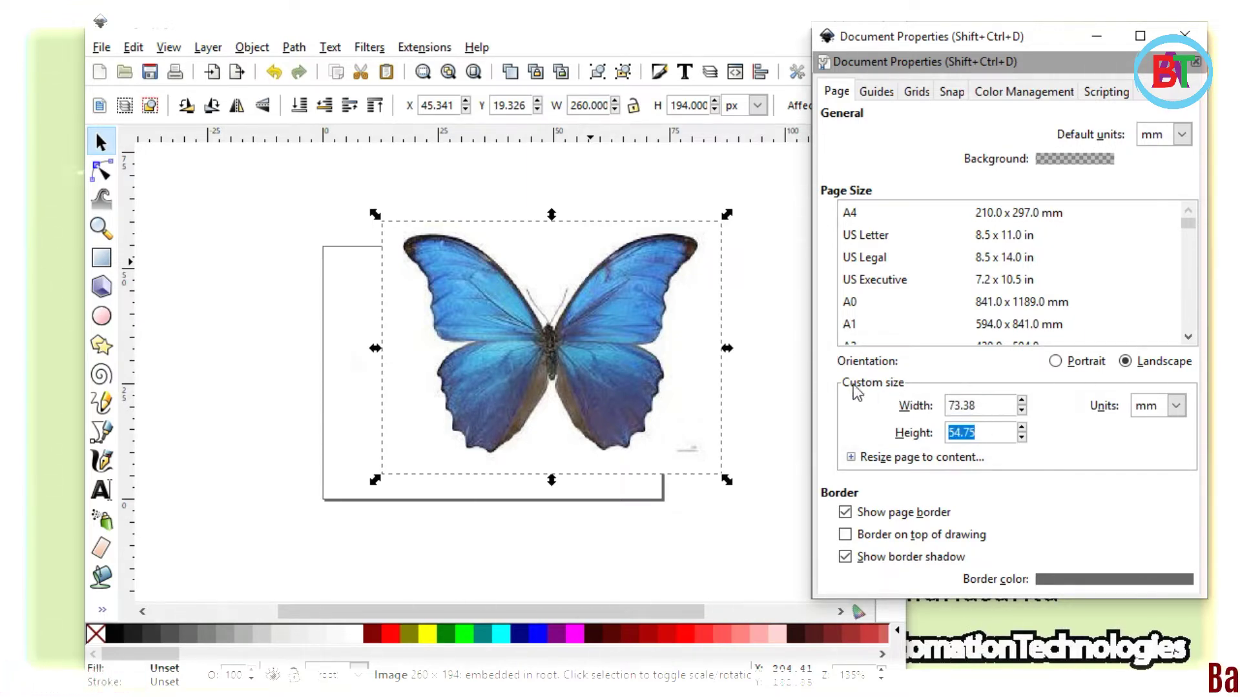
{"action": "left_click_drag", "start_coordinate": [983, 405], "coordinate": [915, 405]}
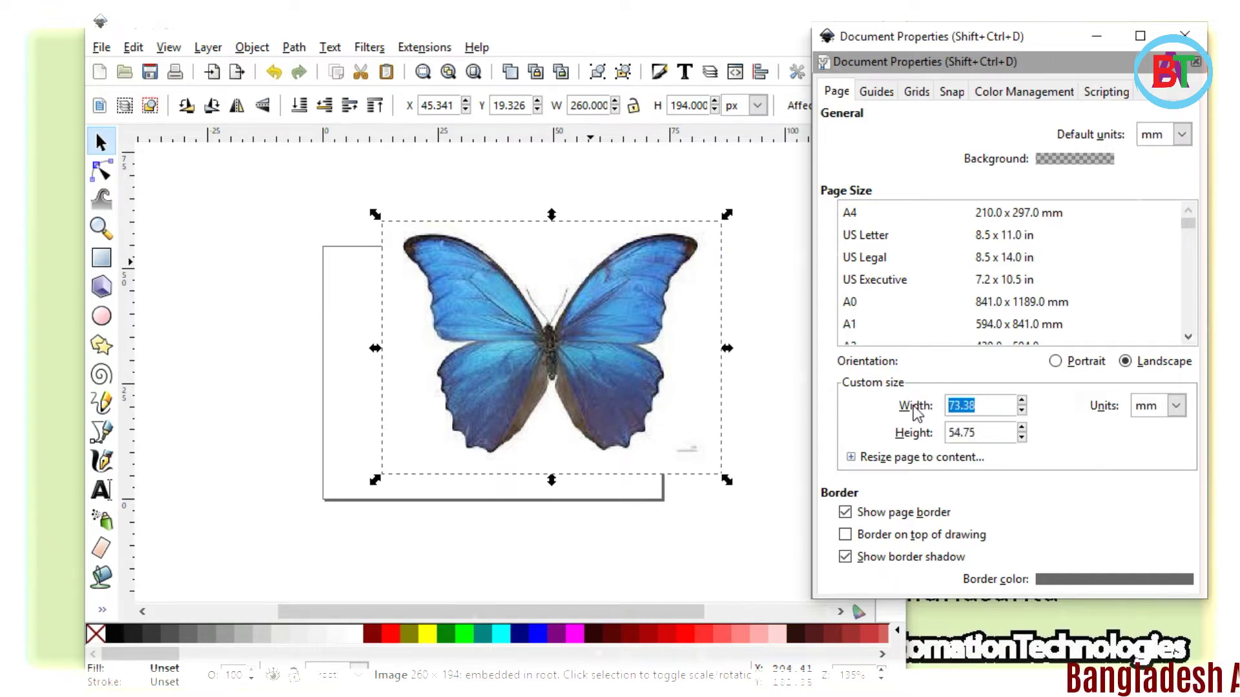
{"action": "type", "text": "80"}
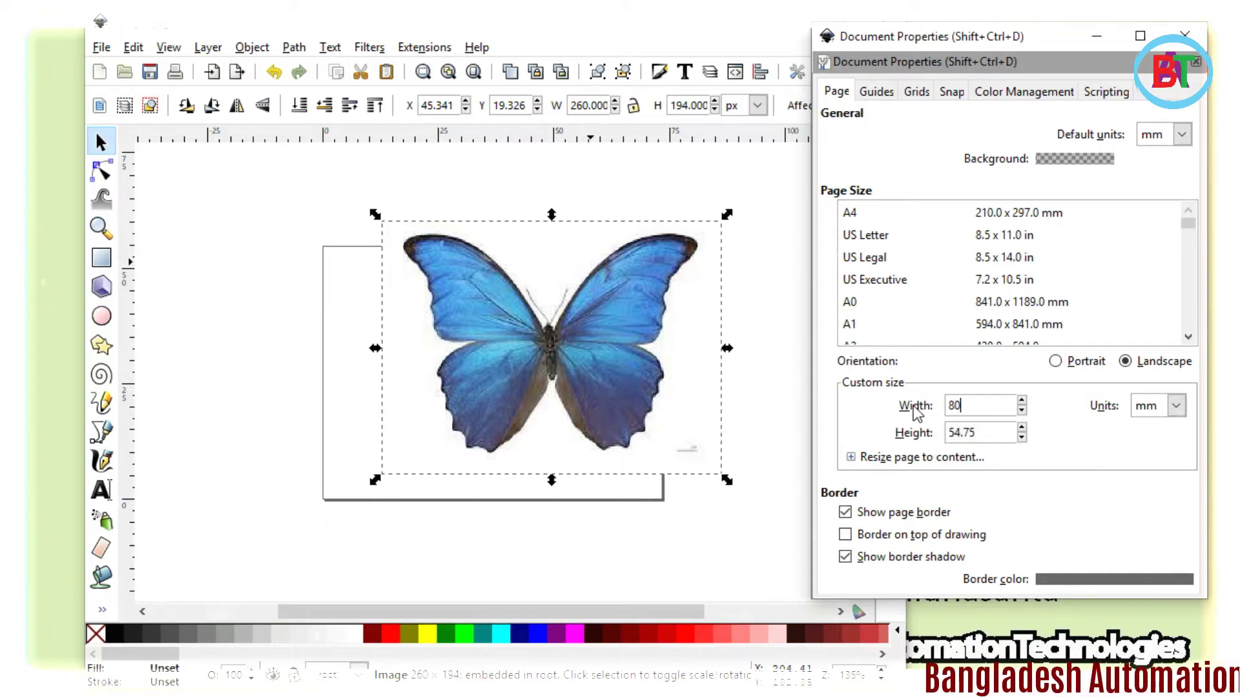
{"action": "key", "text": "Return"}
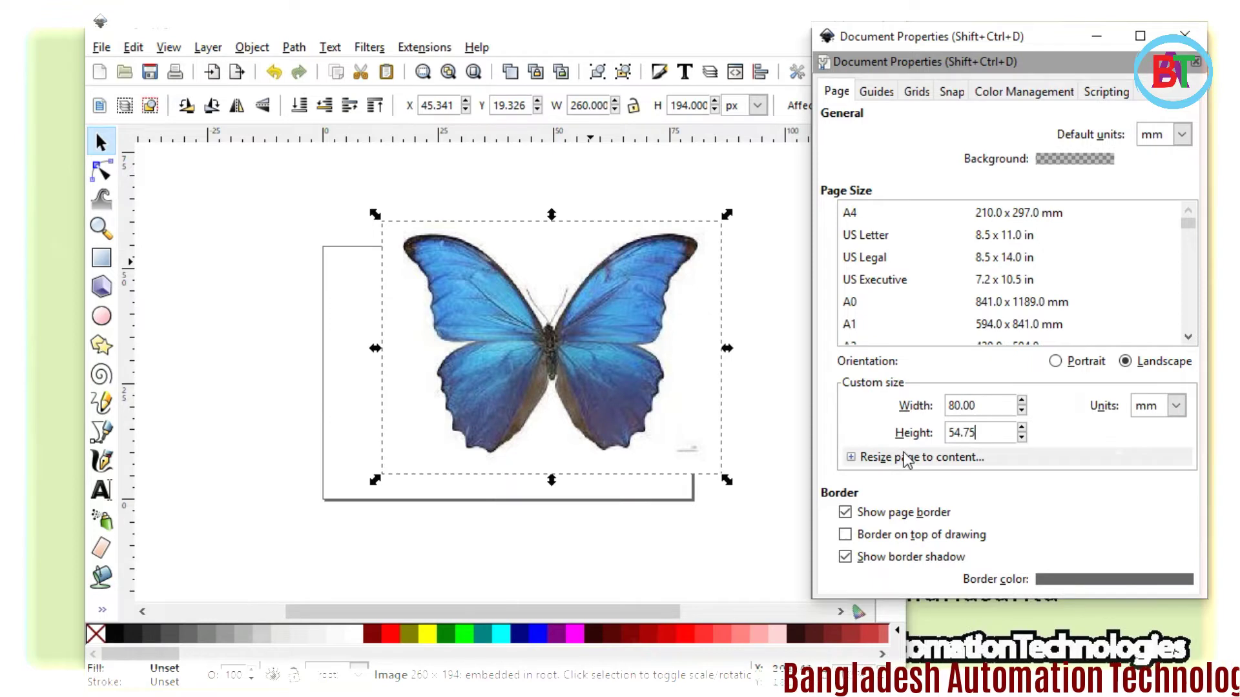
{"action": "left_click_drag", "start_coordinate": [986, 434], "coordinate": [912, 441]}
{"action": "type", "text": "50"}
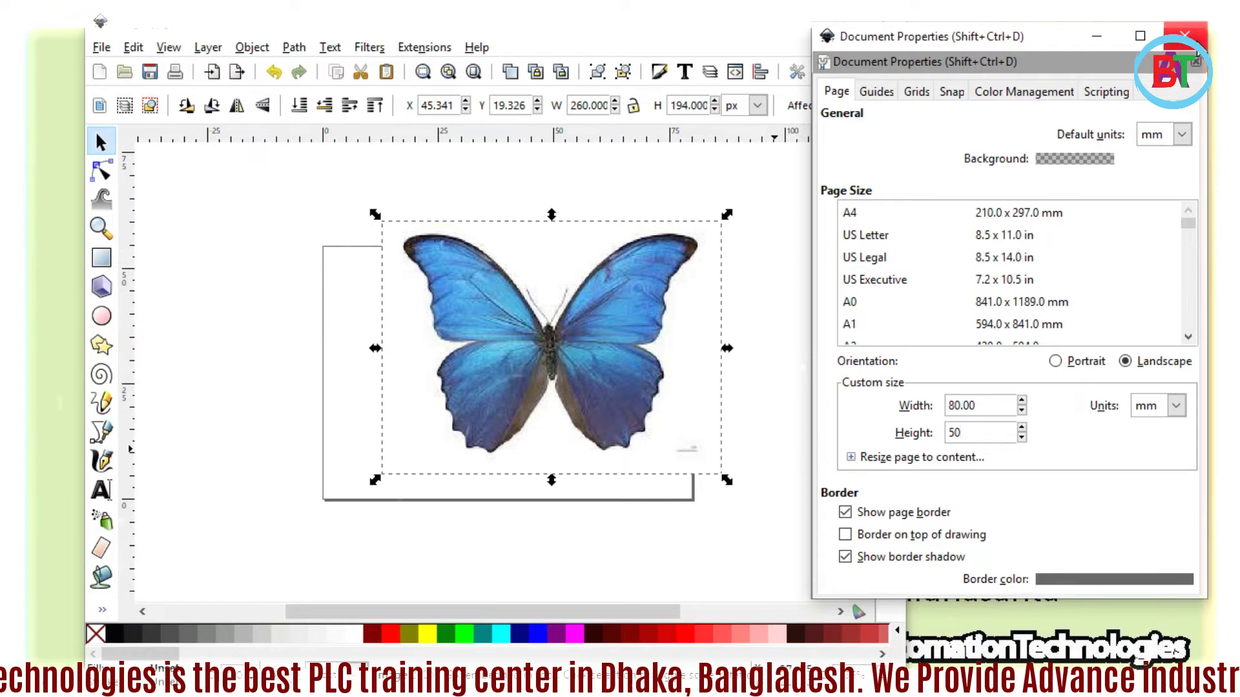
{"action": "left_click", "coordinate": [1185, 36]}
Move the butterfly image against the page's lower-right corner, at about X 23, Y 1 px
{"action": "left_click_drag", "start_coordinate": [652, 391], "coordinate": [566, 587]}
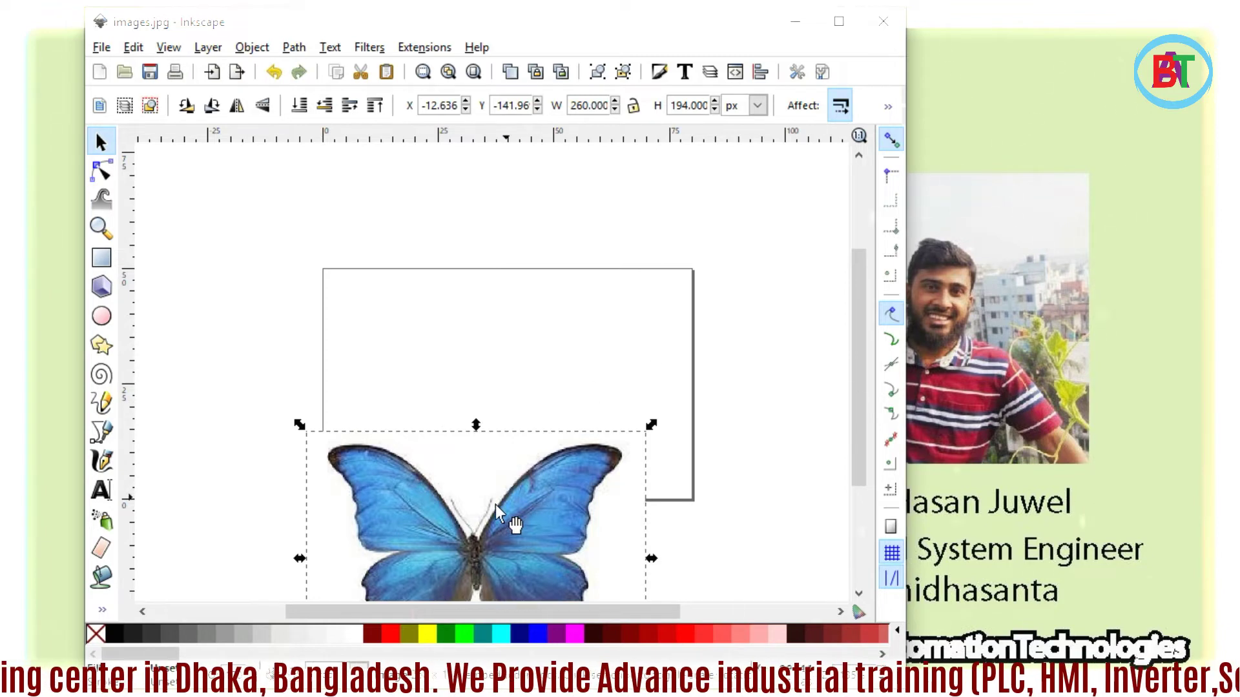
{"action": "left_click_drag", "start_coordinate": [495, 505], "coordinate": [549, 323]}
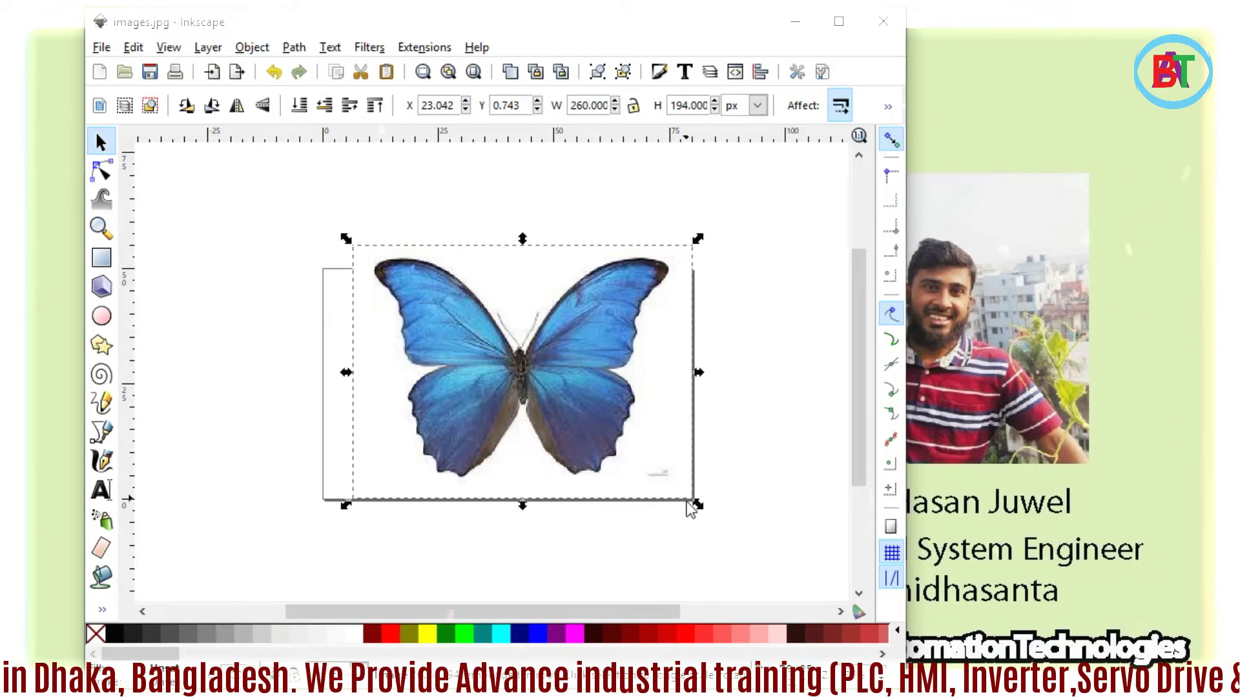
Scale the butterfly image to about 247 by 169 px and place it within the page at about X 22, Y 4 px
{"action": "left_click_drag", "start_coordinate": [594, 408], "coordinate": [639, 369]}
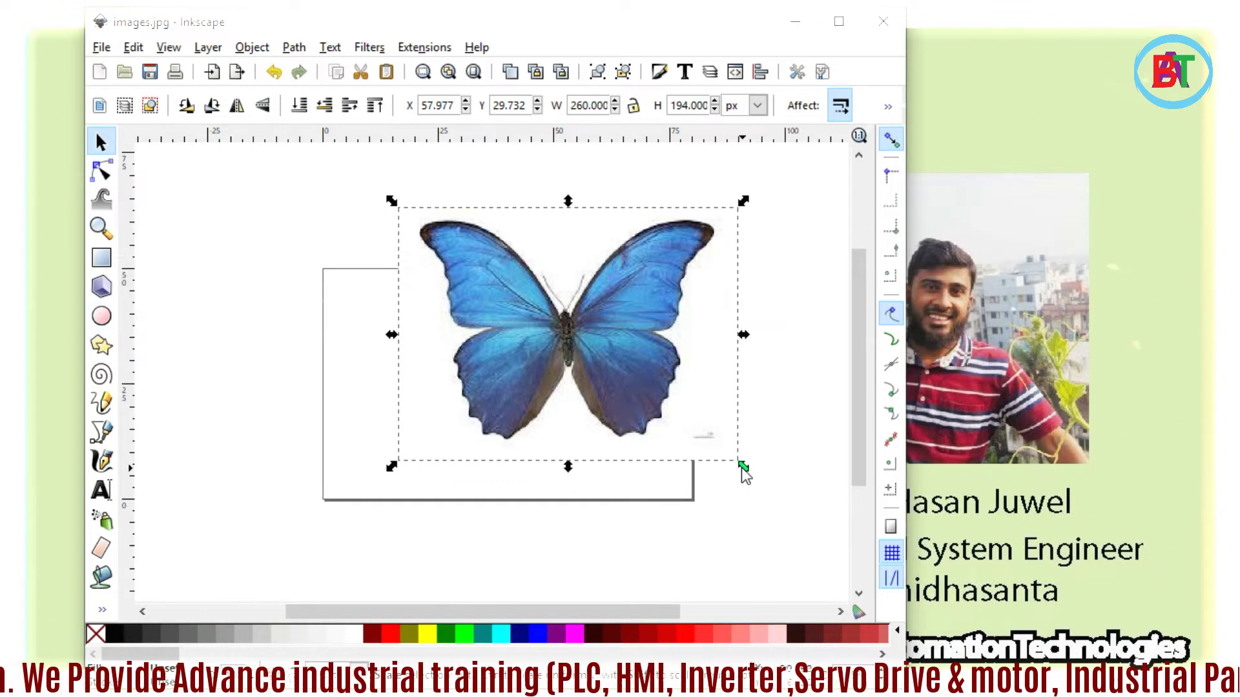
{"action": "left_click_drag", "start_coordinate": [745, 471], "coordinate": [707, 437]}
{"action": "left_click_drag", "start_coordinate": [595, 379], "coordinate": [550, 410]}
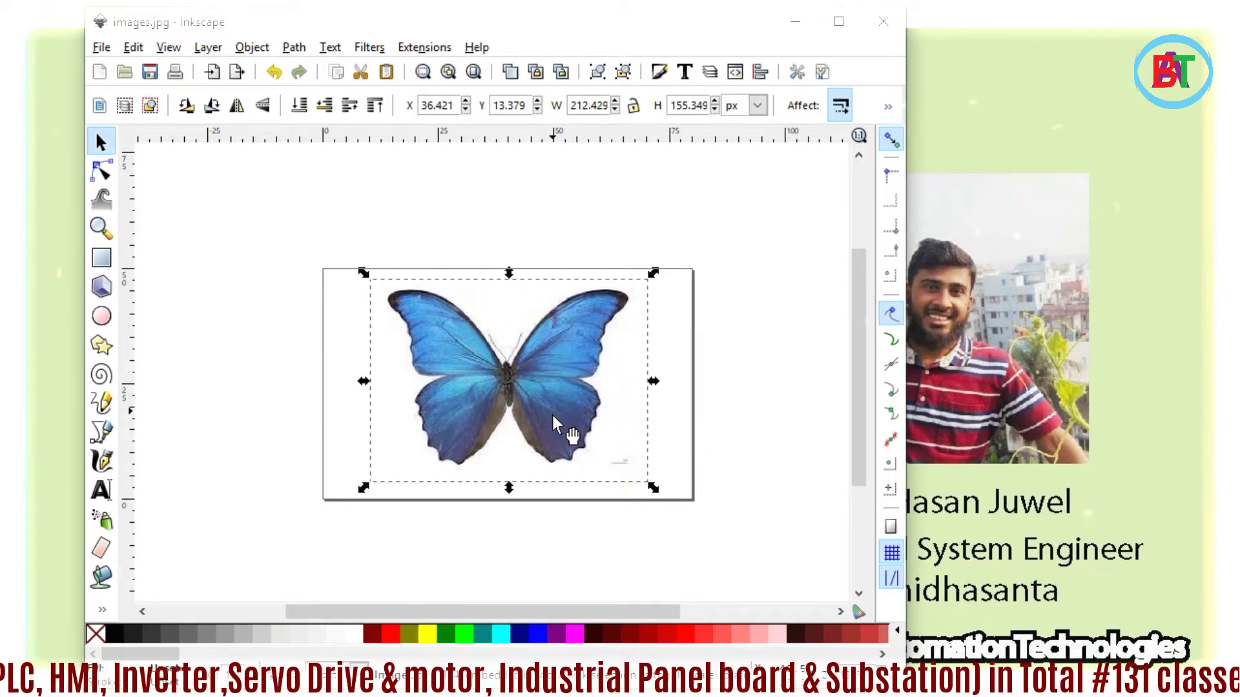
{"action": "left_click_drag", "start_coordinate": [653, 489], "coordinate": [676, 497]}
{"action": "left_click_drag", "start_coordinate": [562, 430], "coordinate": [566, 428]}
{"action": "left_click", "coordinate": [568, 520]}
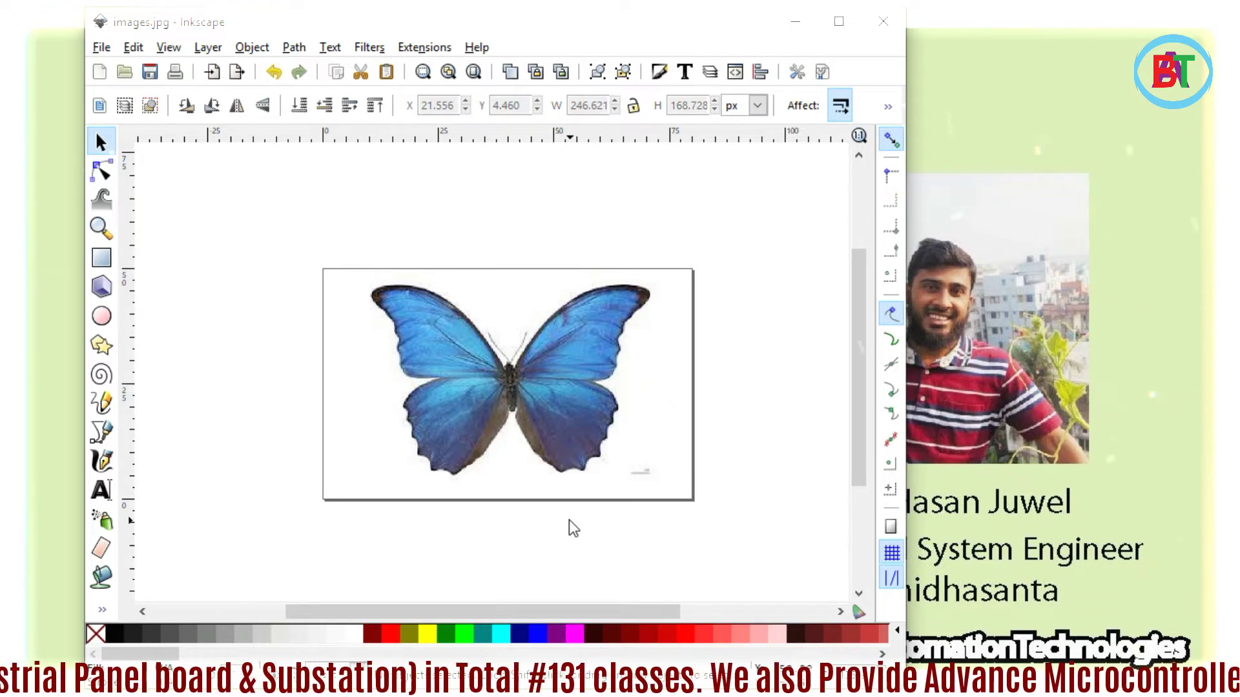
Open Trace Bitmap for the butterfly image and move its dialog clear of the drawing
{"action": "left_click", "coordinate": [529, 389]}
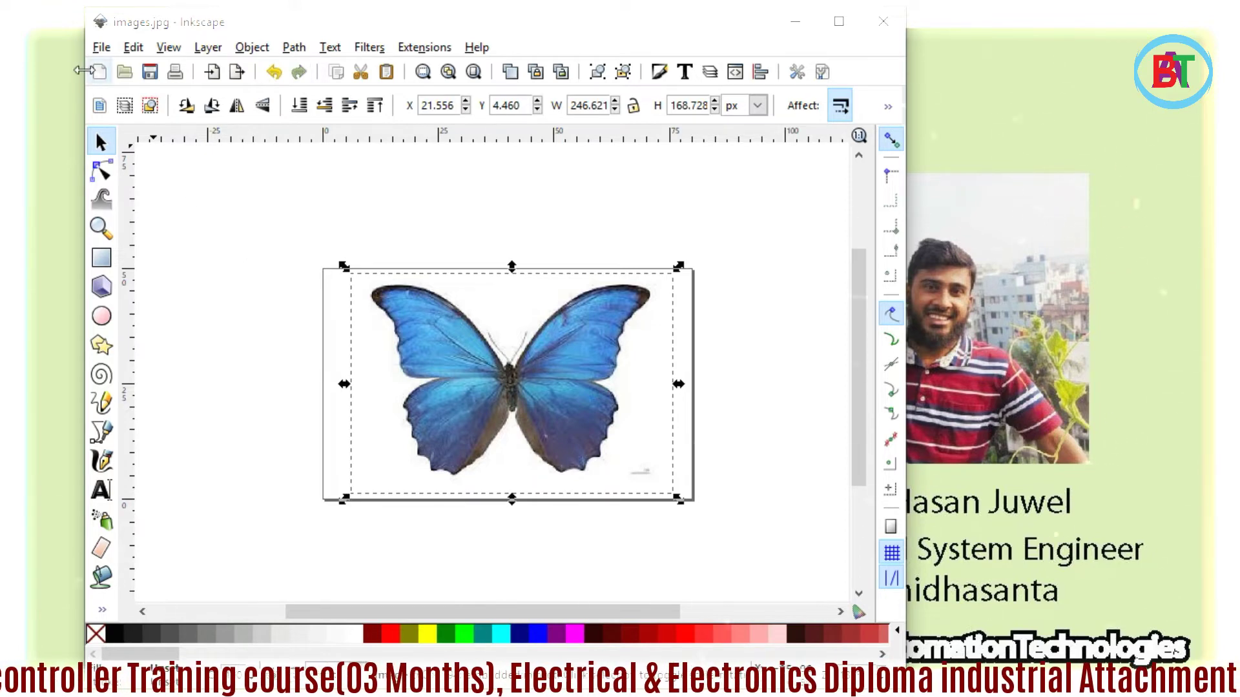
{"action": "left_click", "coordinate": [295, 47]}
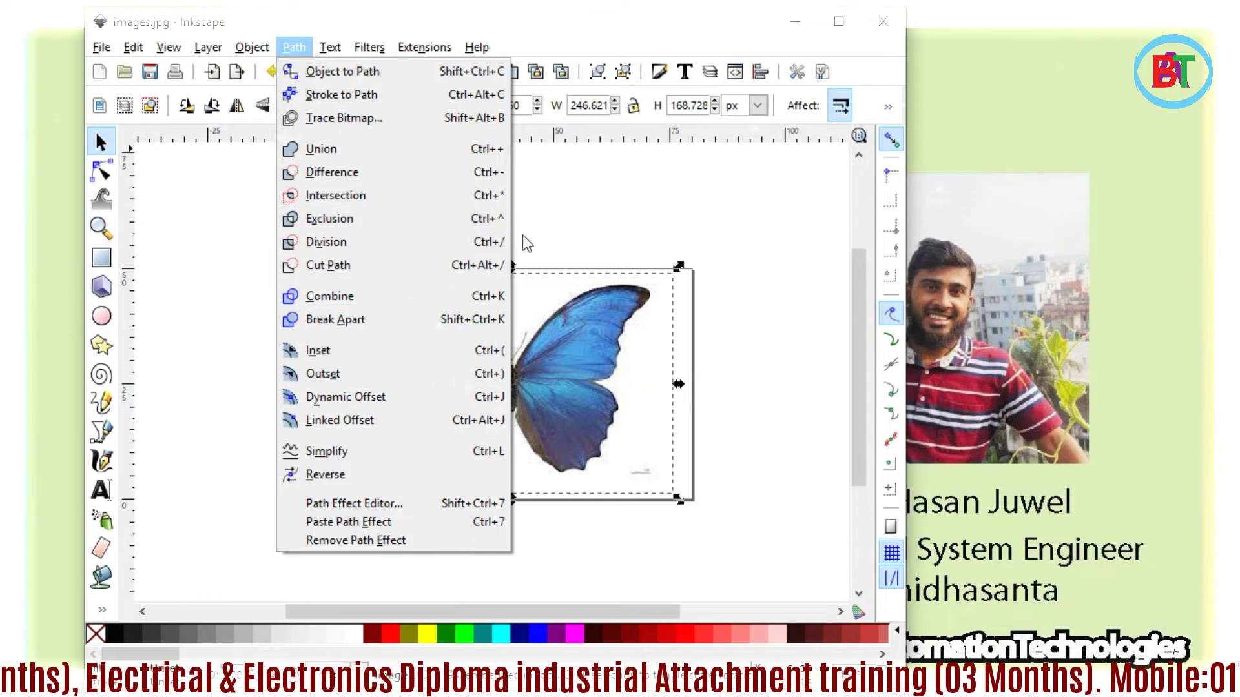
{"action": "left_click", "coordinate": [334, 122]}
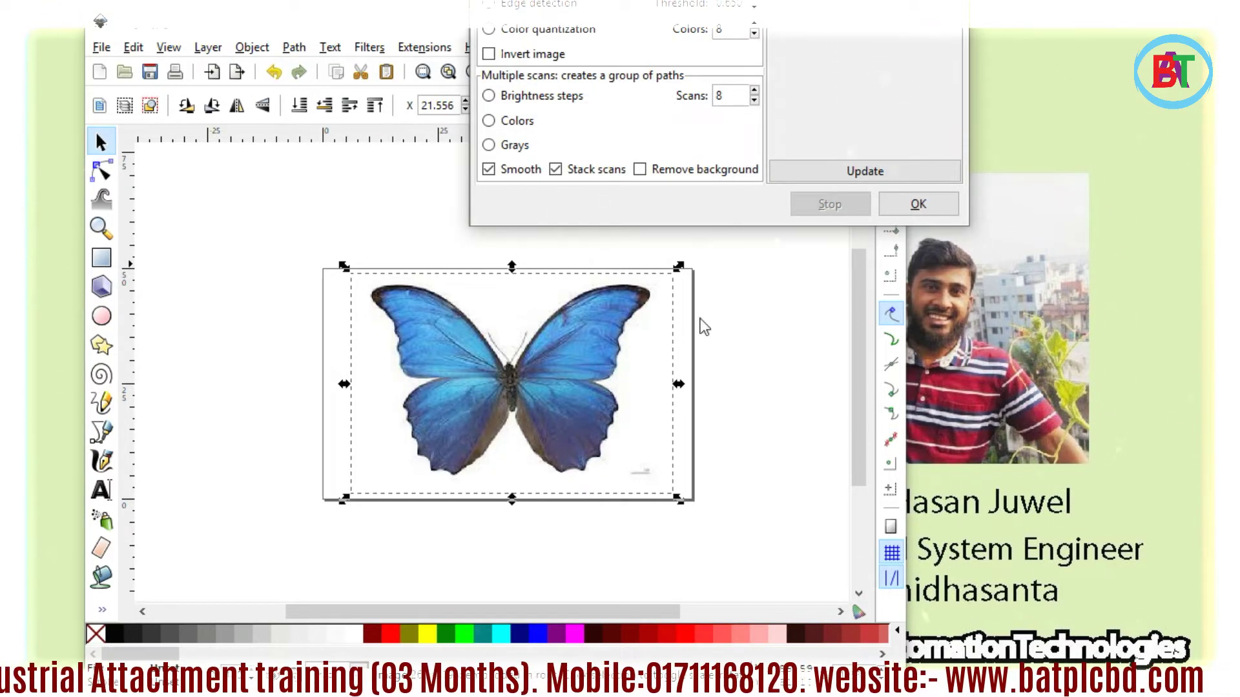
{"action": "mouse_move", "coordinate": [506, 0]}
{"action": "left_mouse_down"}
{"action": "mouse_move", "coordinate": [510, 172]}
{"action": "mouse_move", "coordinate": [741, 181]}
{"action": "mouse_move", "coordinate": [740, 166]}
{"action": "left_mouse_up"}
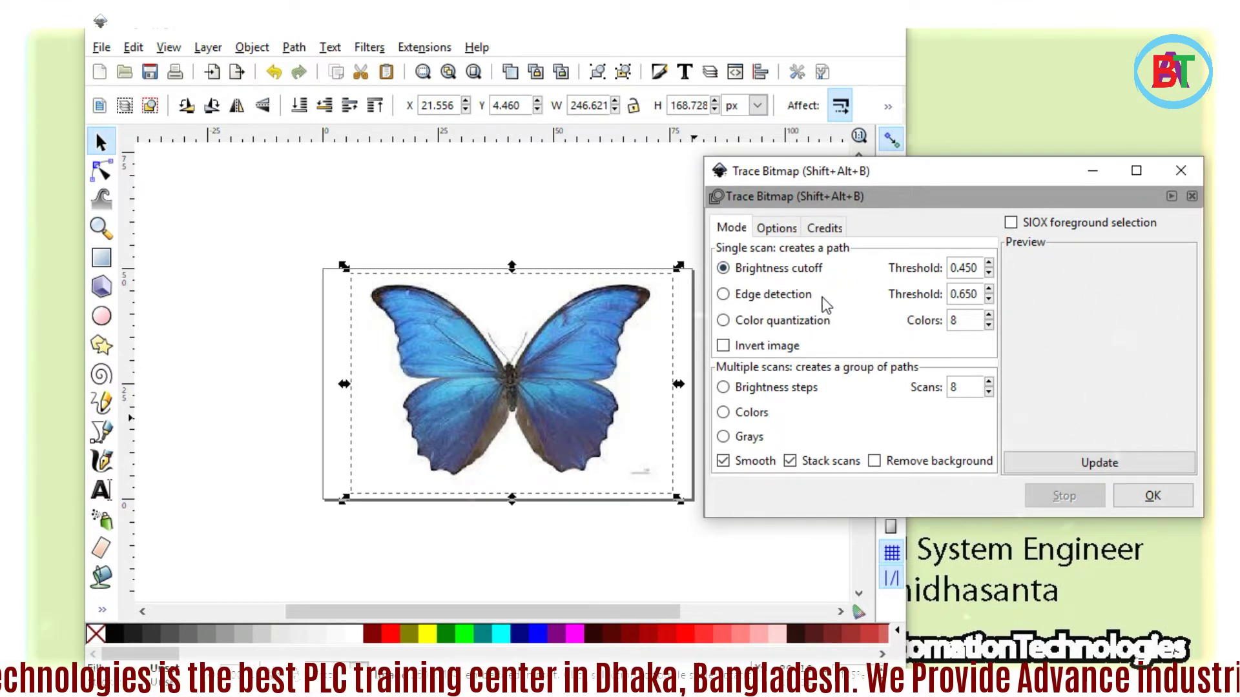
Preview the butterfly trace with brightness cutoff at threshold 0.450 and with edge detection at threshold 0.650
{"action": "left_click", "coordinate": [724, 296]}
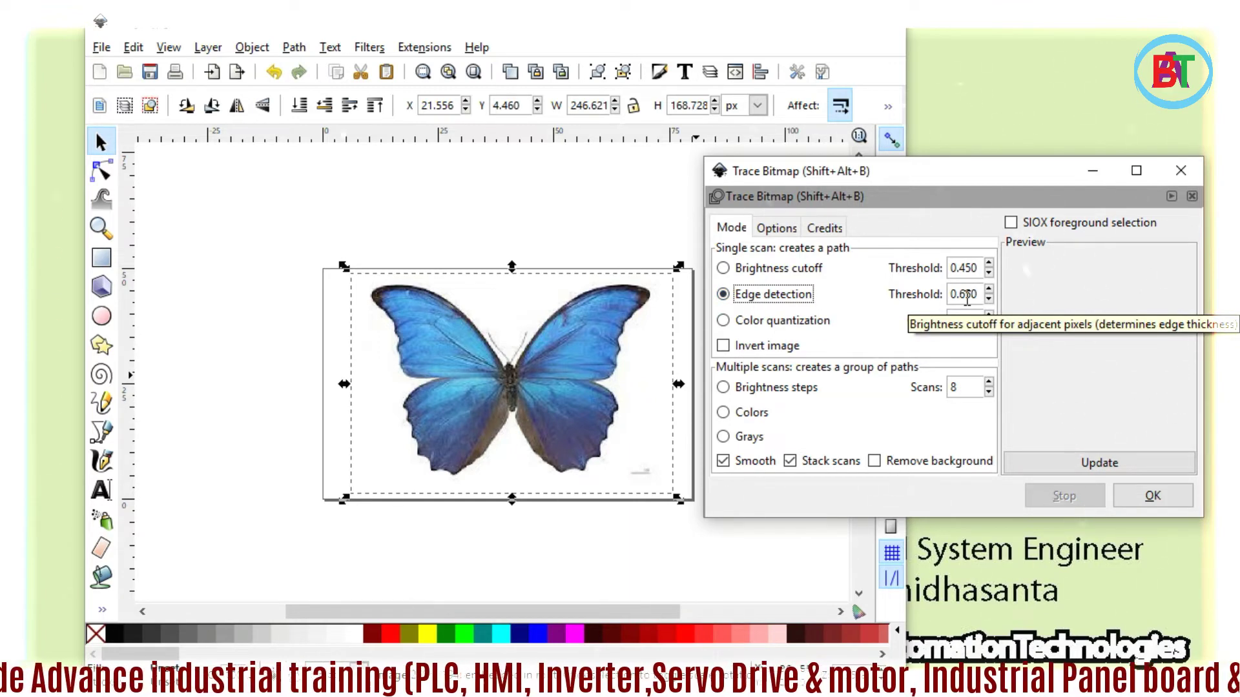
{"action": "left_click", "coordinate": [723, 269]}
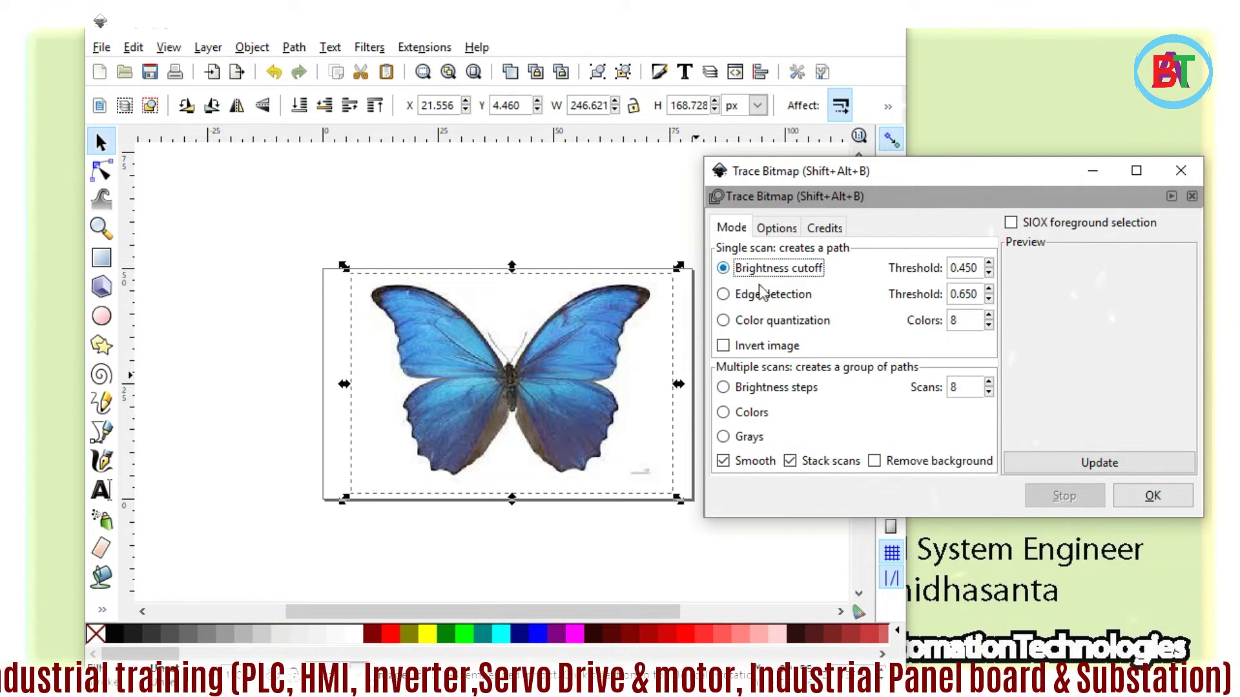
{"action": "left_click", "coordinate": [1090, 464]}
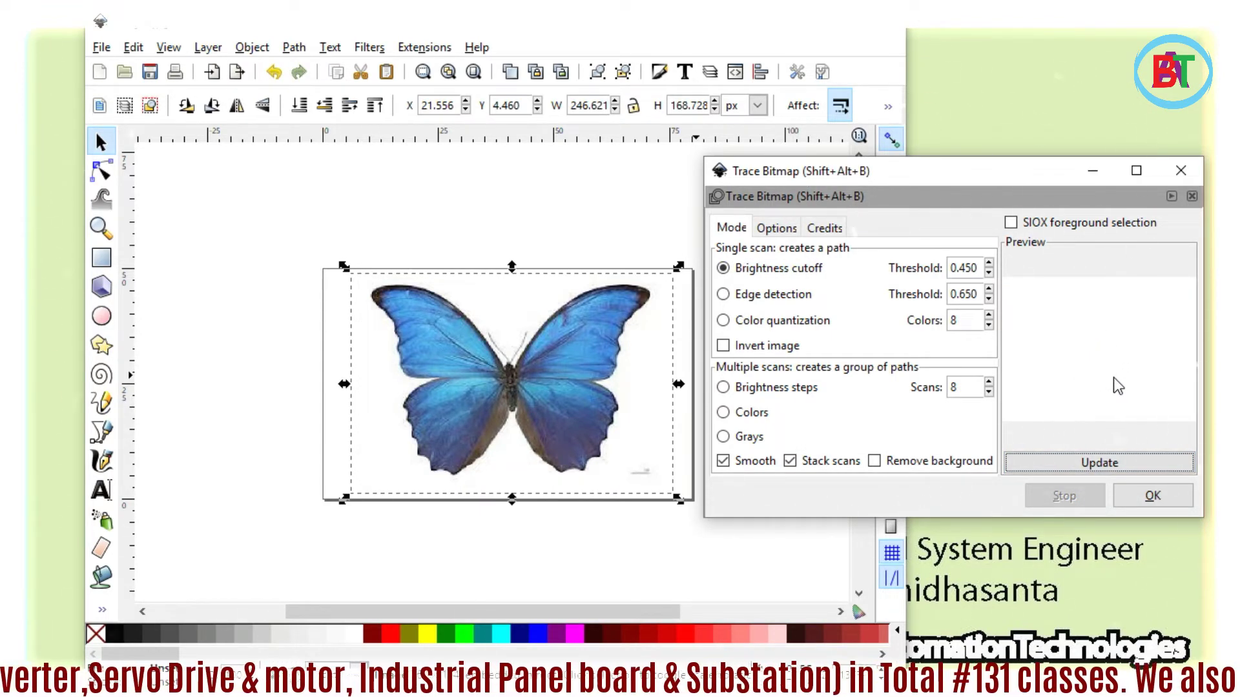
{"action": "left_click", "coordinate": [724, 294]}
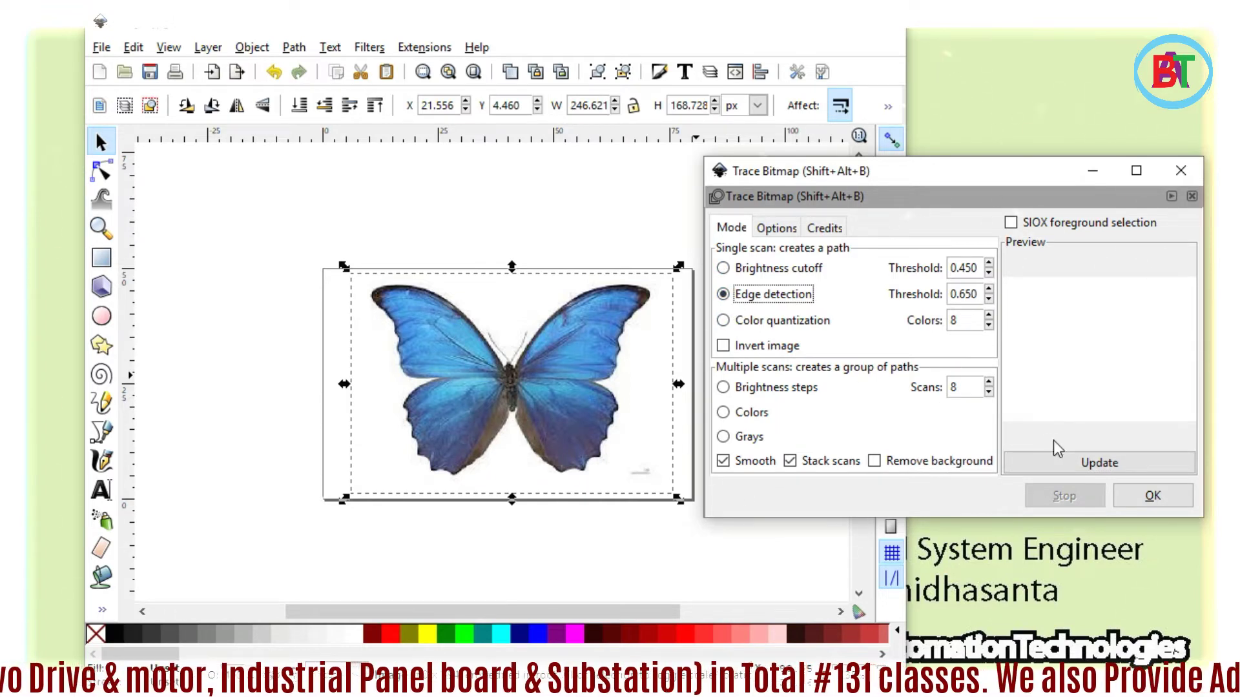
{"action": "left_click", "coordinate": [1074, 464]}
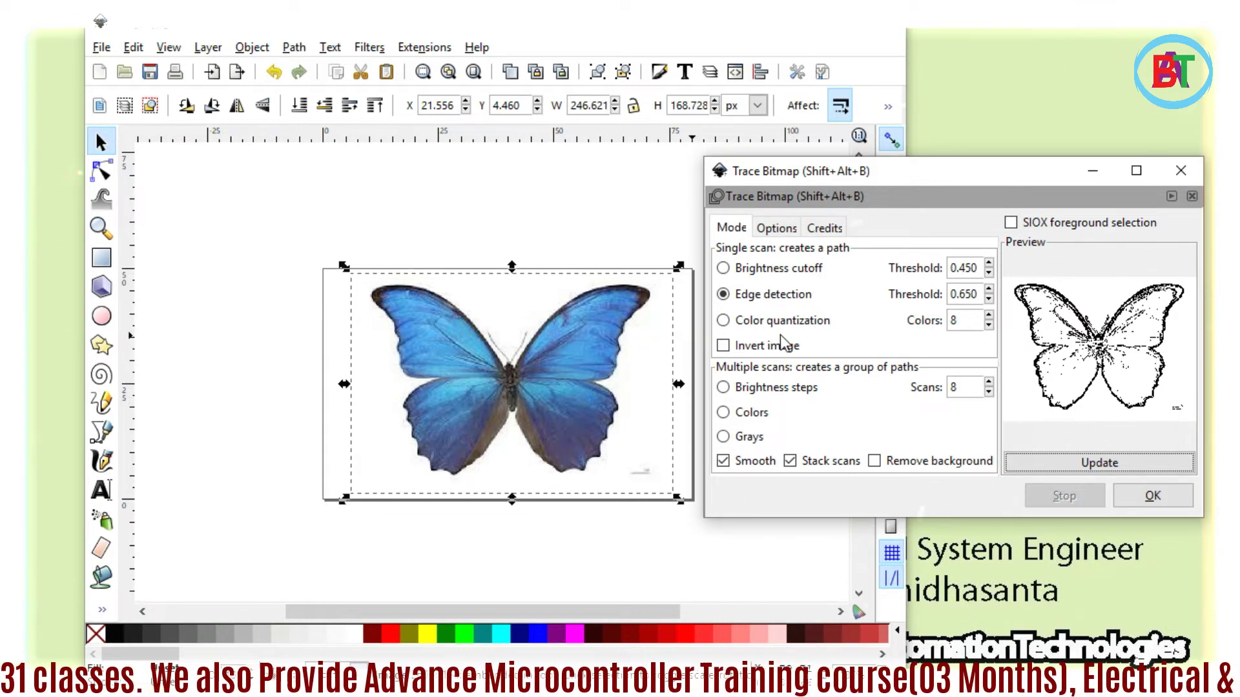
{"action": "left_click", "coordinate": [722, 321]}
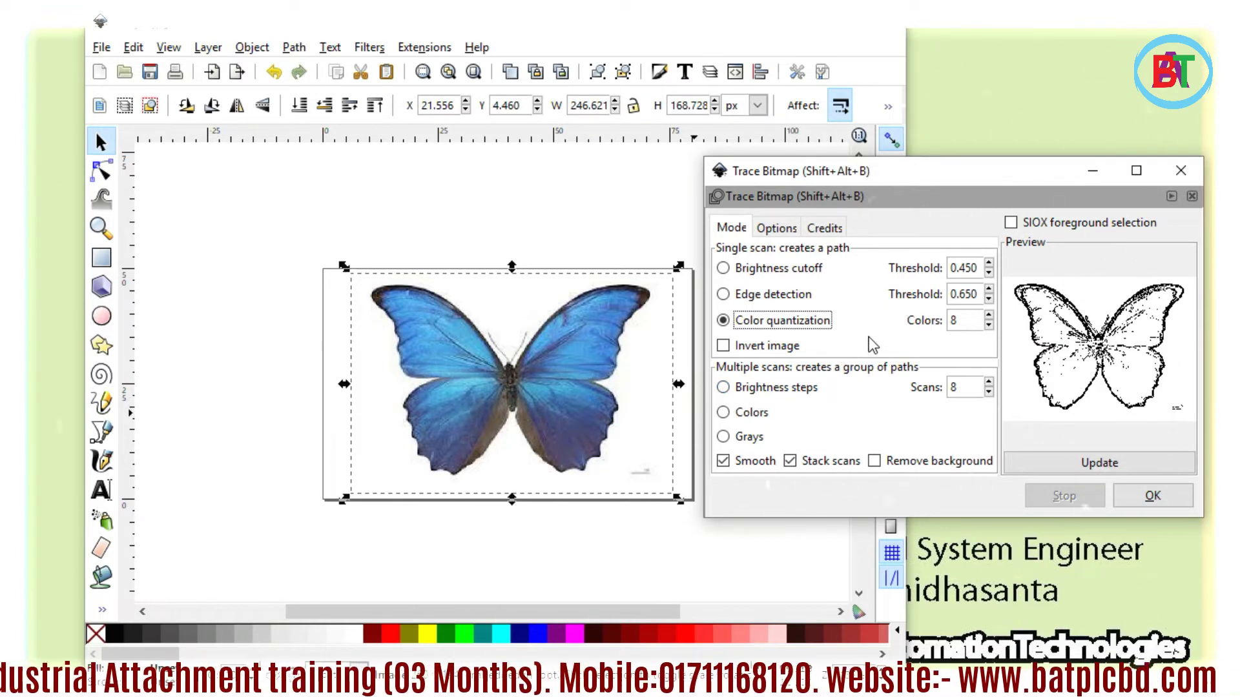
{"action": "left_click", "coordinate": [725, 299]}
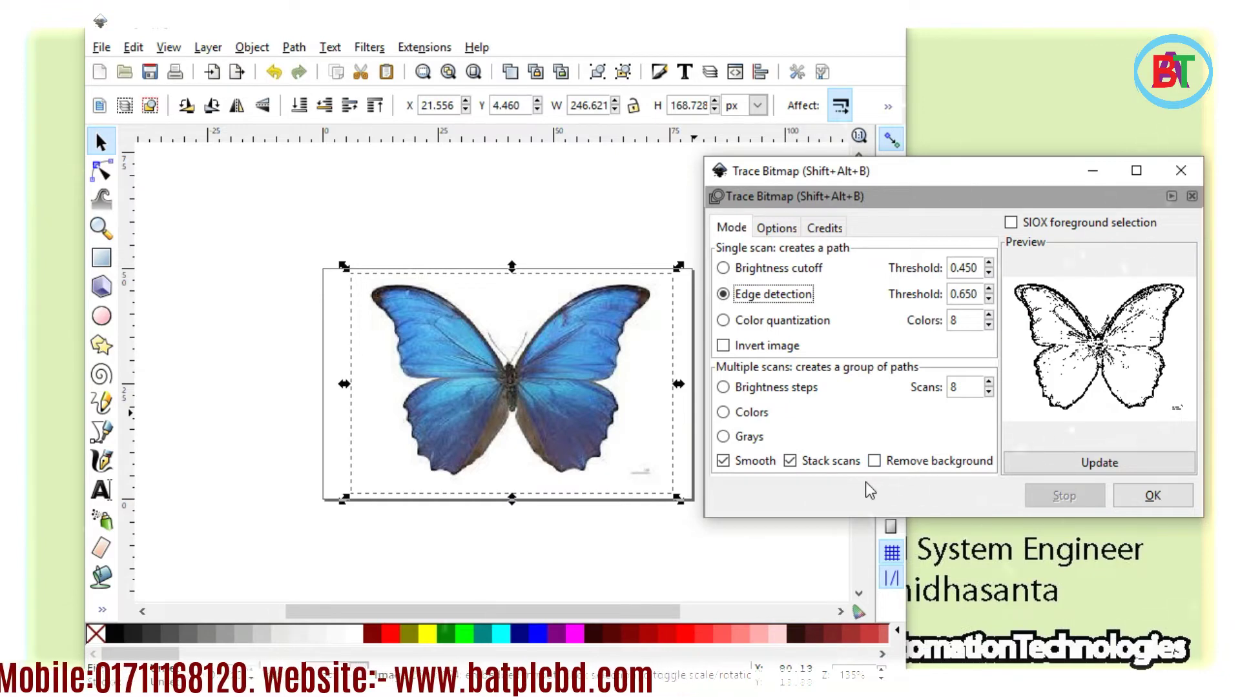
{"action": "left_click", "coordinate": [724, 347]}
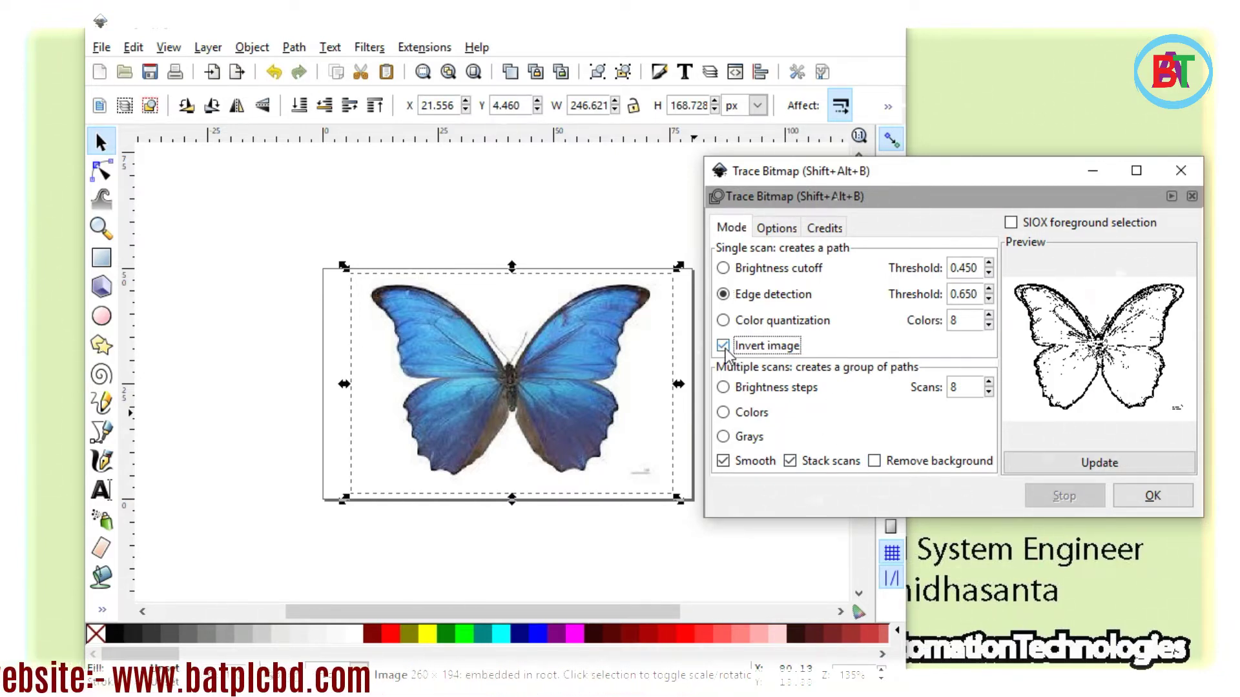
{"action": "left_click", "coordinate": [723, 347]}
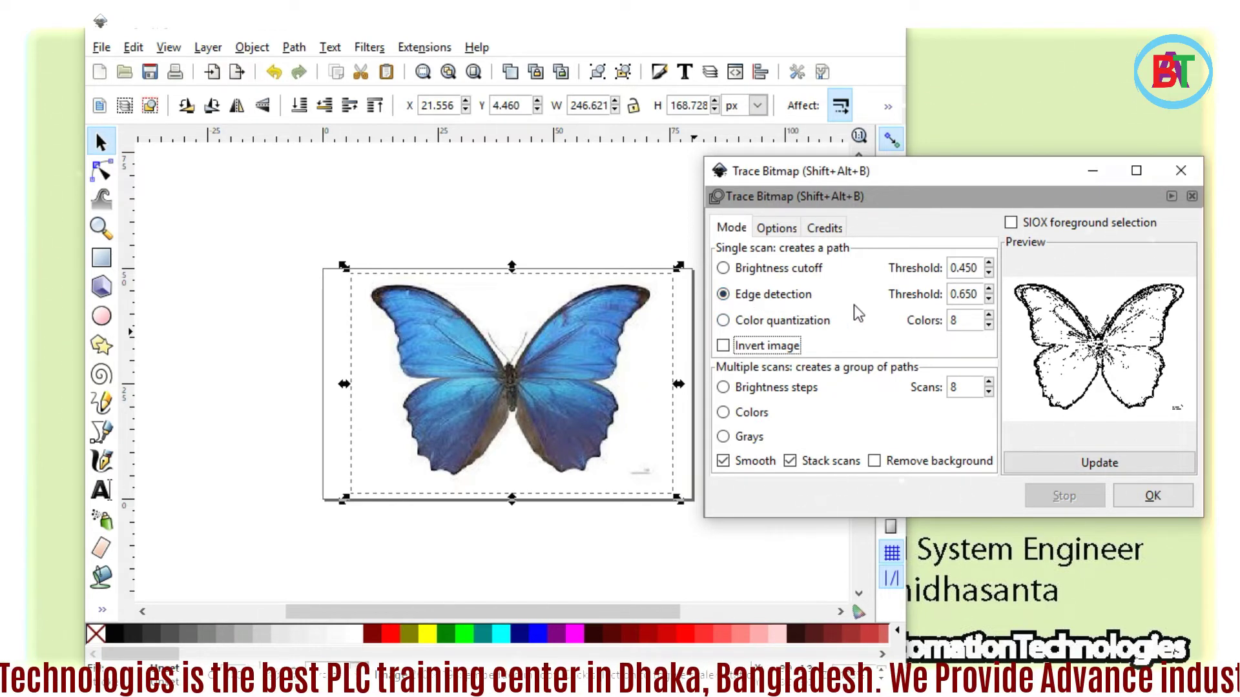
Trace the butterfly image using edge detection at threshold 0.650, and close the Trace Bitmap dialog
{"action": "left_click", "coordinate": [1057, 467]}
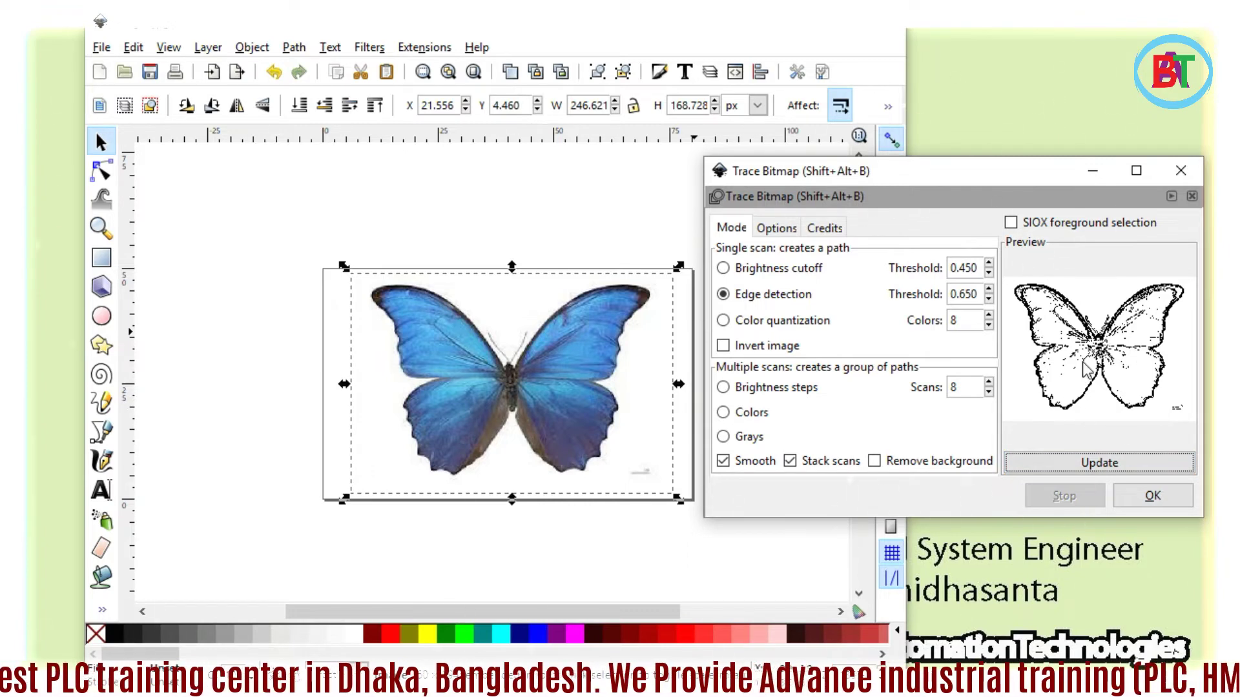
{"action": "left_click", "coordinate": [1148, 501]}
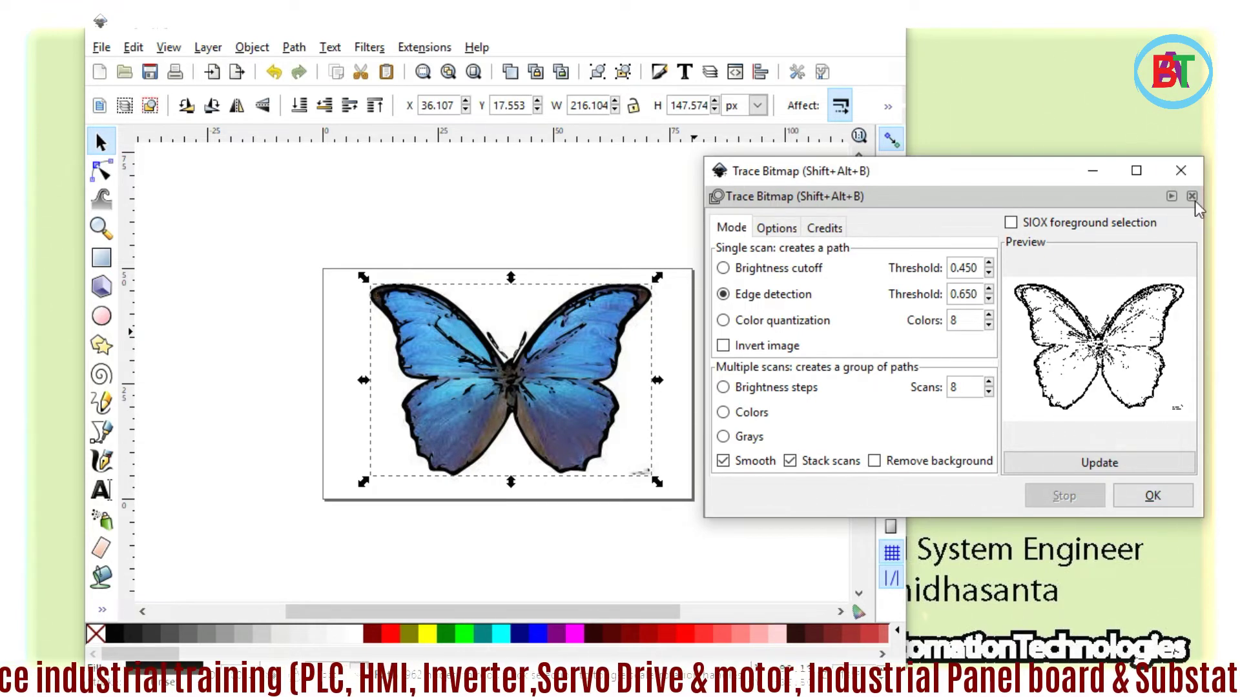
{"action": "left_click", "coordinate": [1191, 175]}
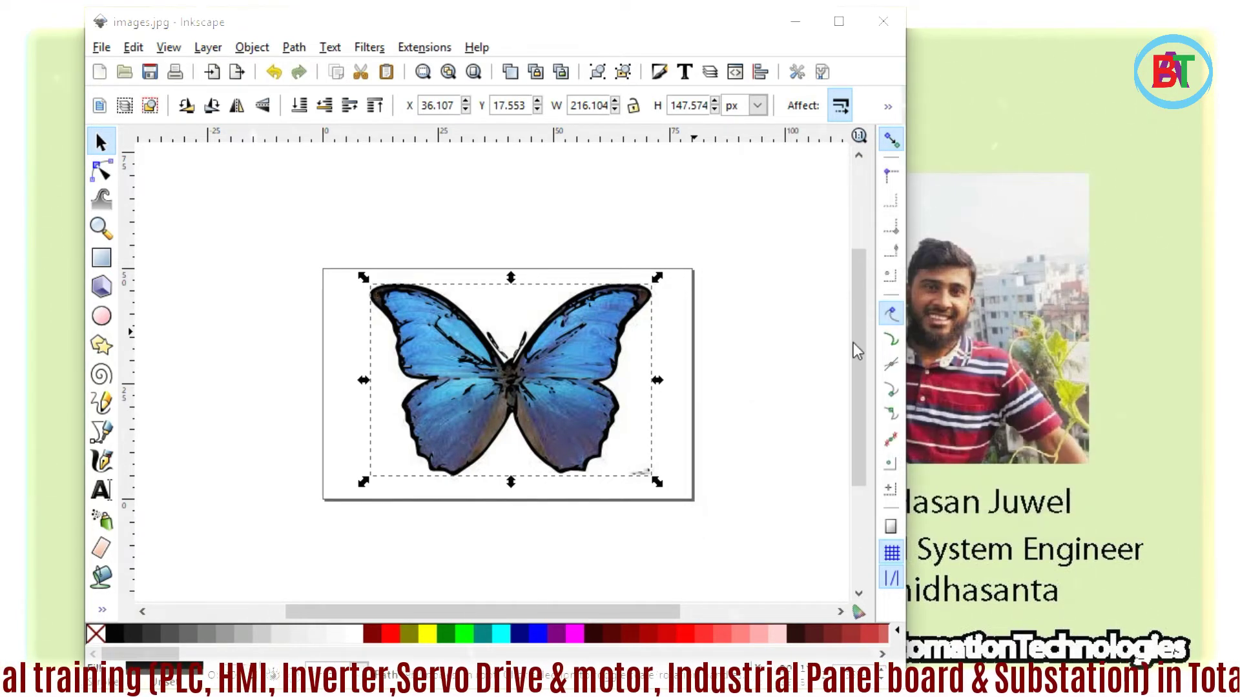
Delete the original butterfly image from under the trace, and place the traced outline on the page at about X 31, Y 16 px
{"action": "mouse_move", "coordinate": [529, 404]}
{"action": "left_mouse_down"}
{"action": "mouse_move", "coordinate": [687, 458]}
{"action": "mouse_move", "coordinate": [764, 510]}
{"action": "left_mouse_up"}
{"action": "left_click", "coordinate": [535, 423]}
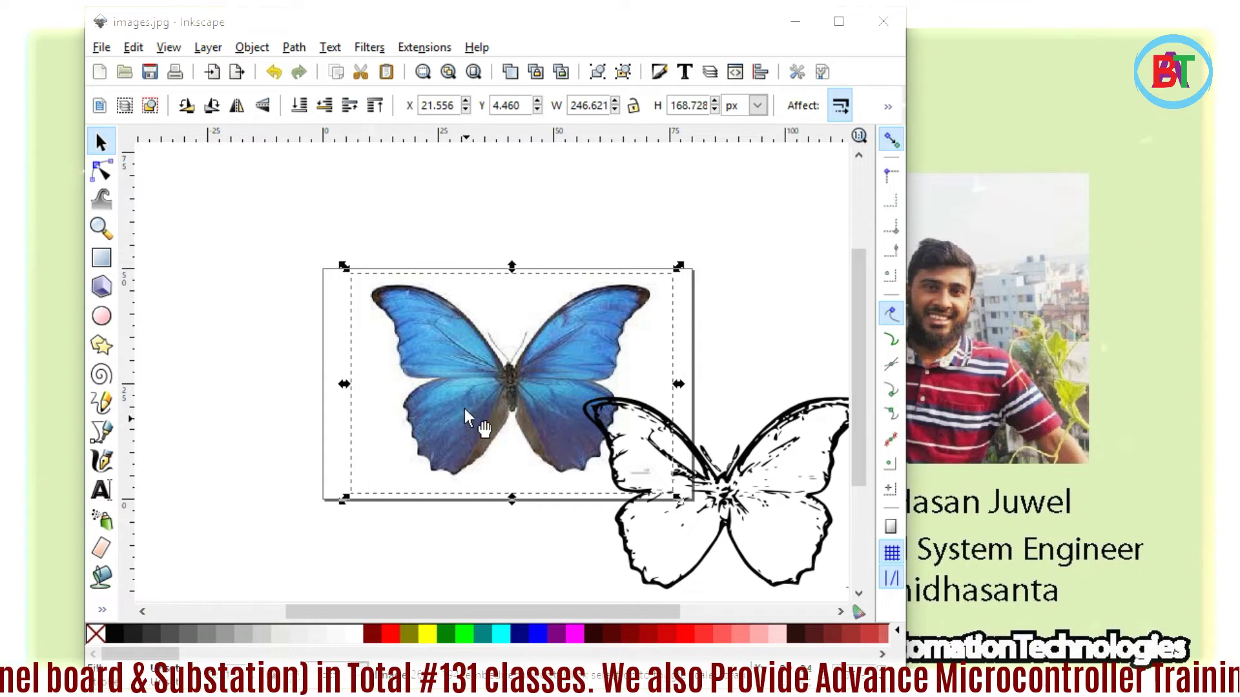
{"action": "key", "text": "Delete"}
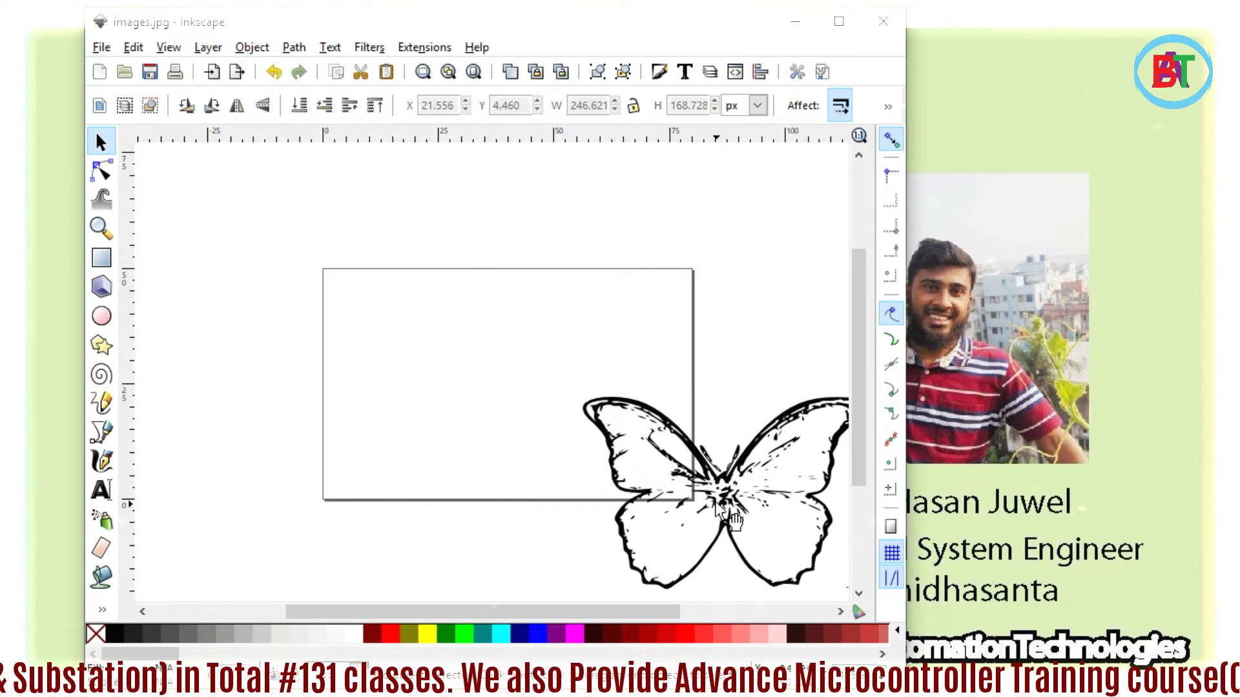
{"action": "left_click_drag", "start_coordinate": [703, 490], "coordinate": [495, 385]}
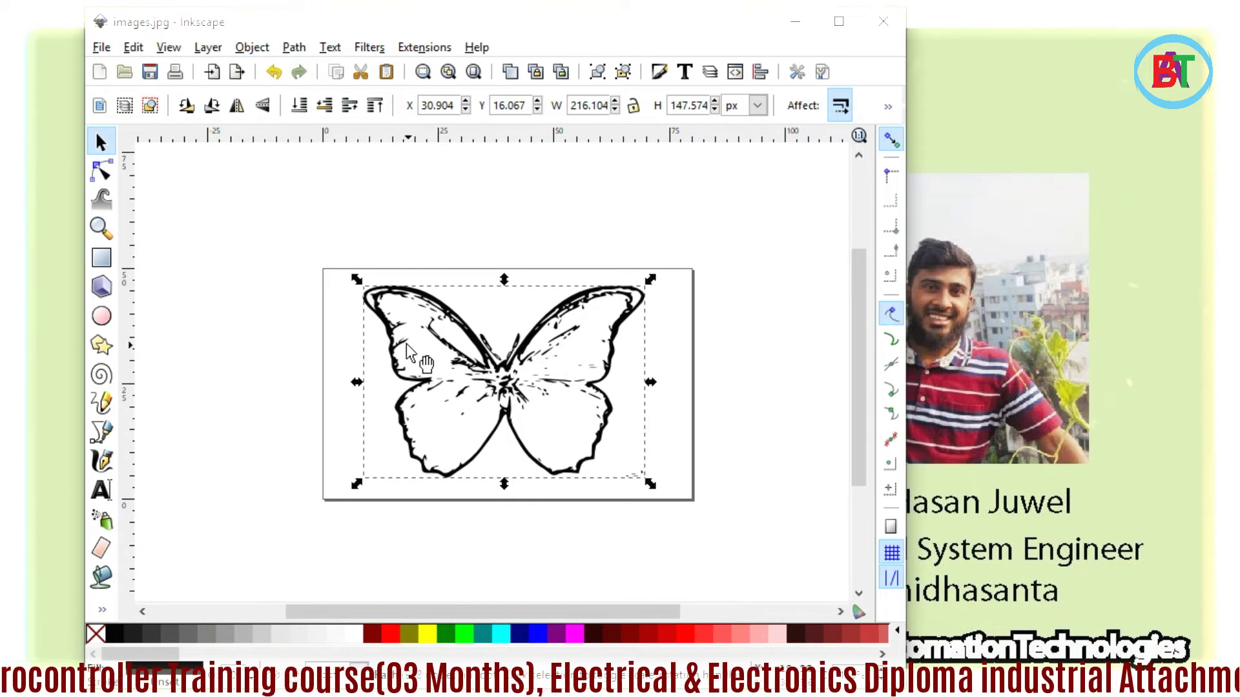
Convert the traced butterfly outline with Object to Path
{"action": "left_click", "coordinate": [296, 52]}
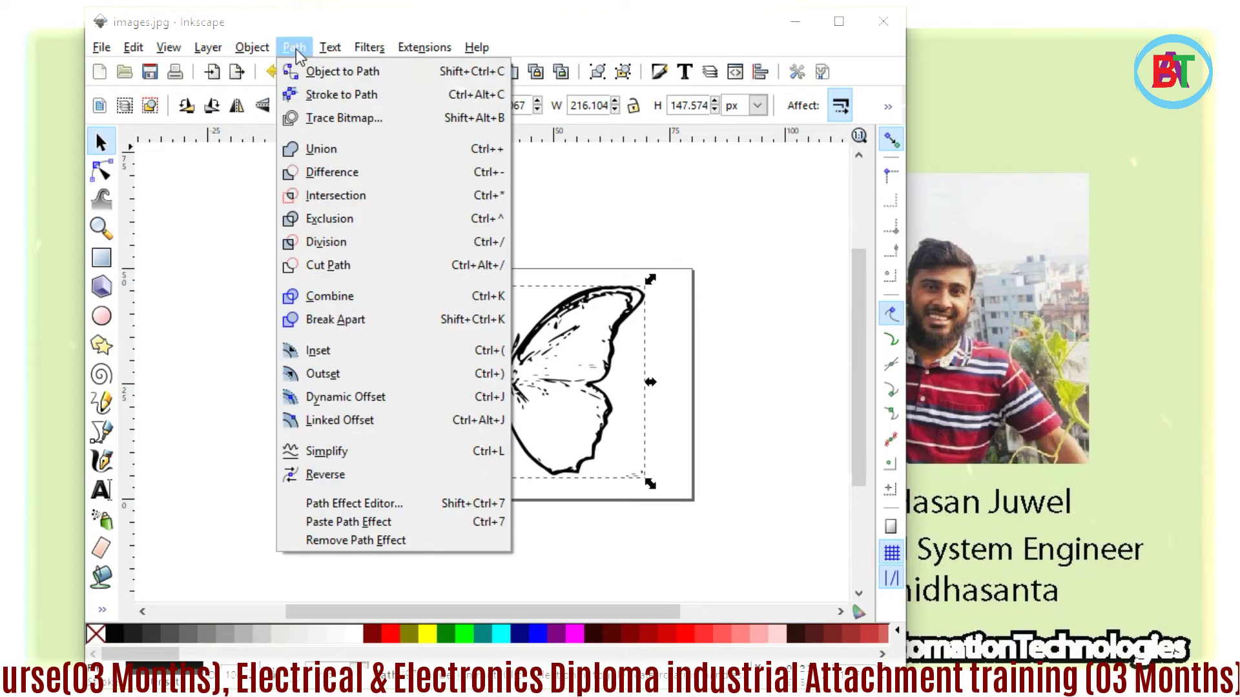
{"action": "left_click", "coordinate": [359, 72]}
{"action": "left_click", "coordinate": [478, 391]}
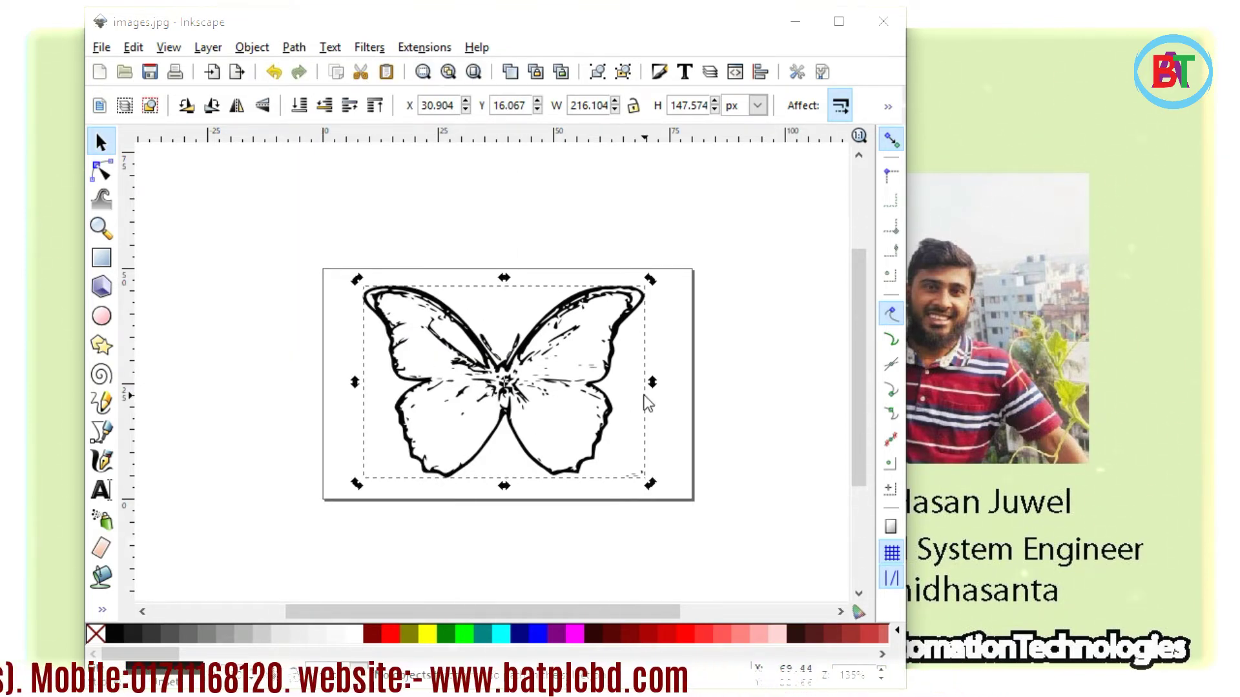
Apply a Dynamic Offset to the butterfly path and deselect it
{"action": "left_click", "coordinate": [298, 47]}
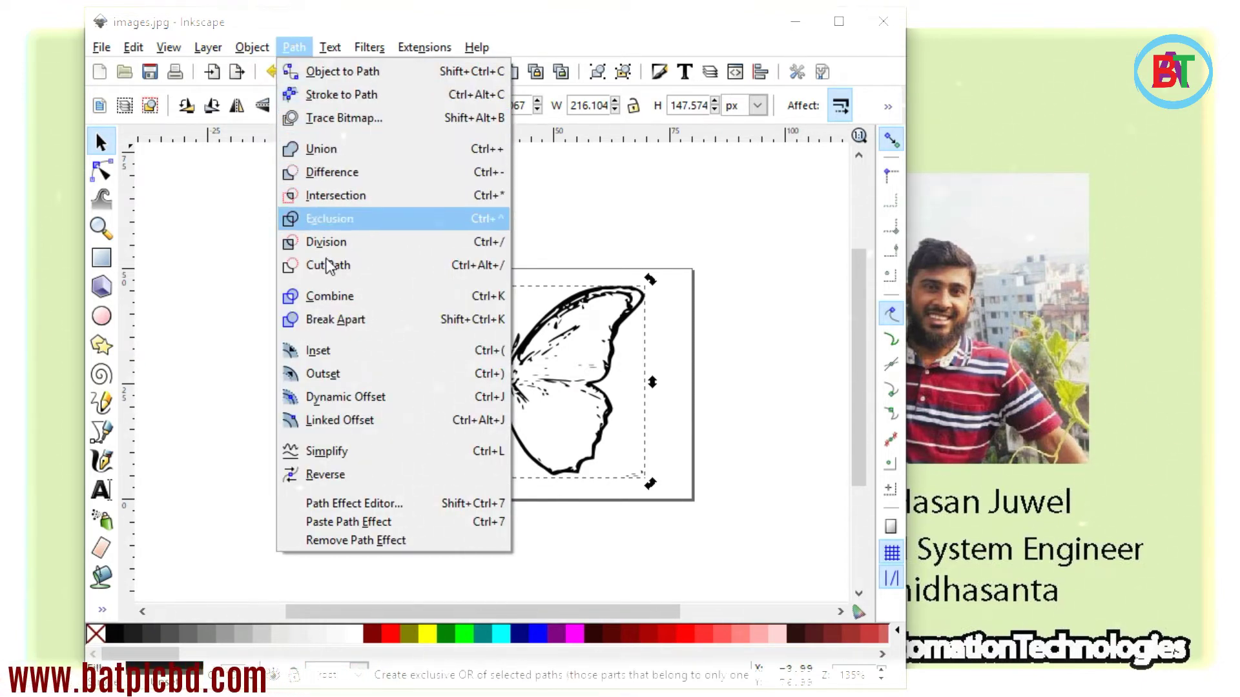
{"action": "left_click", "coordinate": [369, 396]}
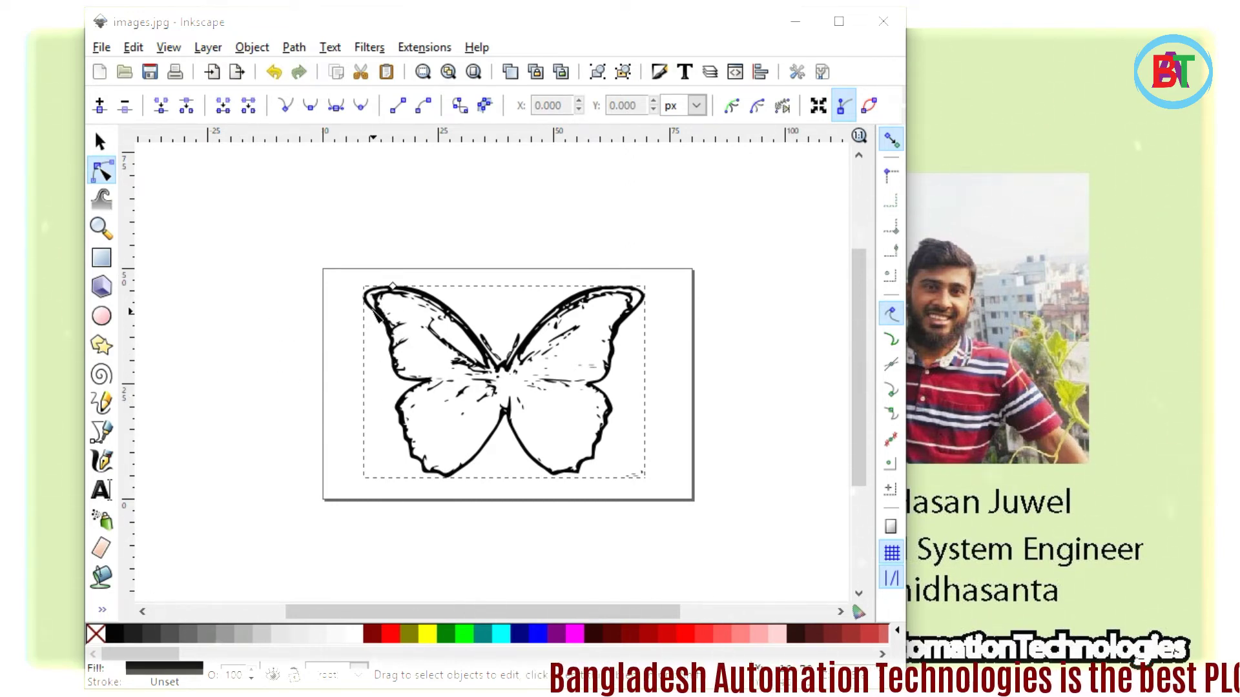
{"action": "mouse_move", "coordinate": [372, 299]}
{"action": "left_mouse_down"}
{"action": "mouse_move", "coordinate": [424, 313]}
{"action": "mouse_move", "coordinate": [571, 446]}
{"action": "mouse_move", "coordinate": [630, 463]}
{"action": "left_mouse_up"}
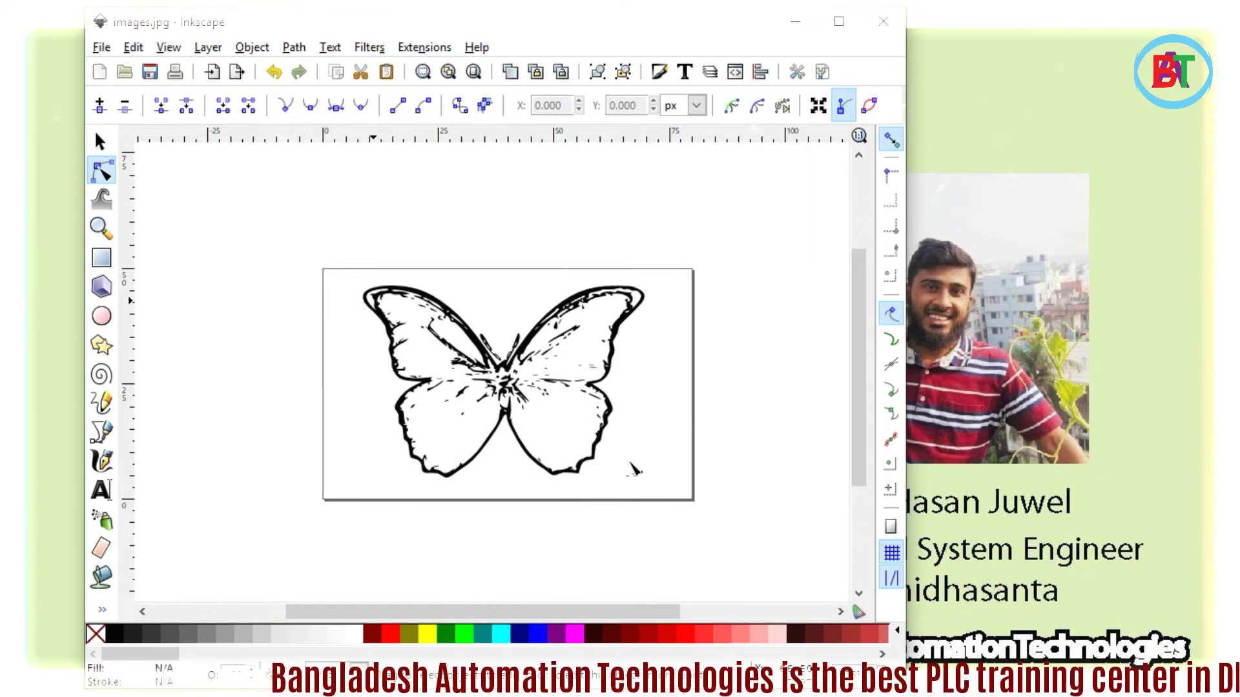
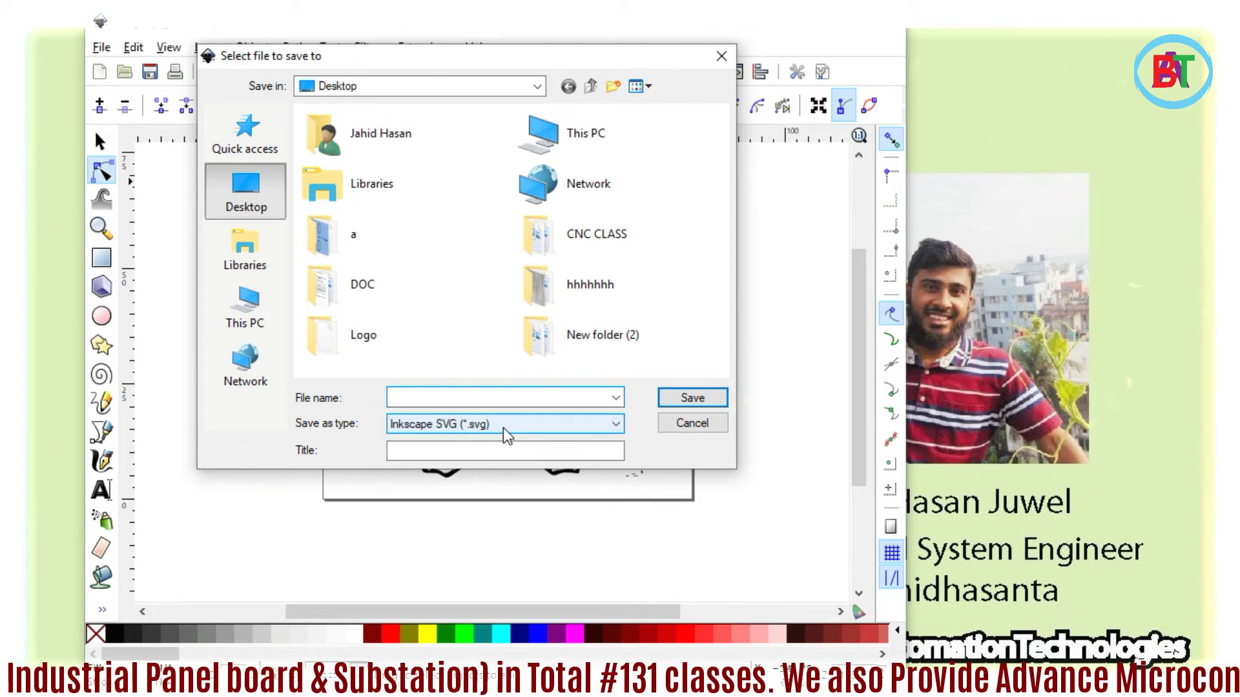
Set the save format of the butterfly drawing to MakerBot Unicorn G-Code (*.gcode)
{"action": "left_click", "coordinate": [616, 423]}
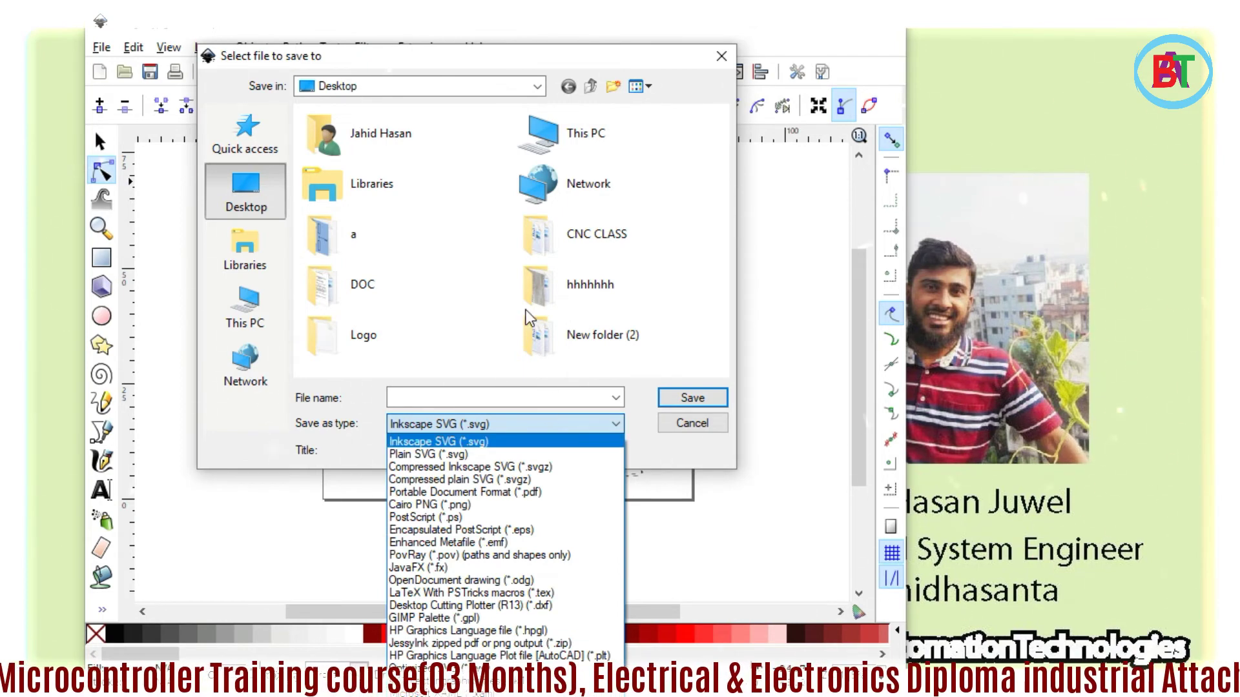
{"action": "left_click", "coordinate": [496, 67]}
{"action": "left_click_drag", "start_coordinate": [494, 60], "coordinate": [491, 15]}
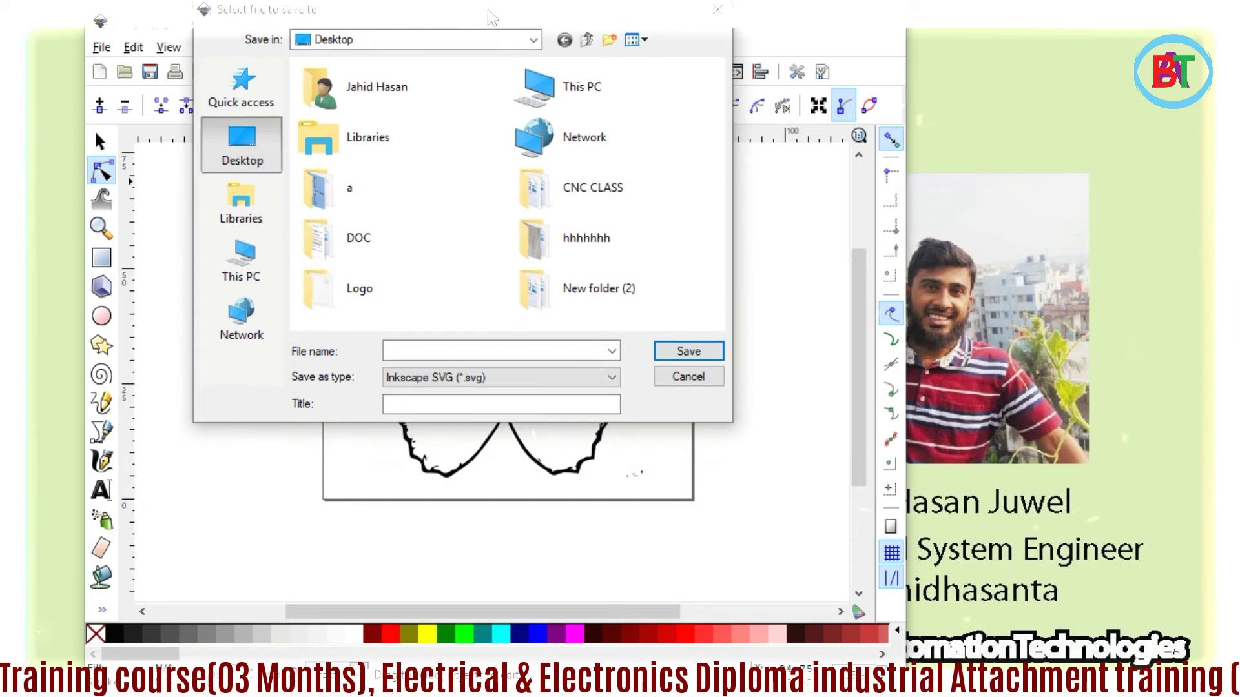
{"action": "left_click", "coordinate": [602, 379]}
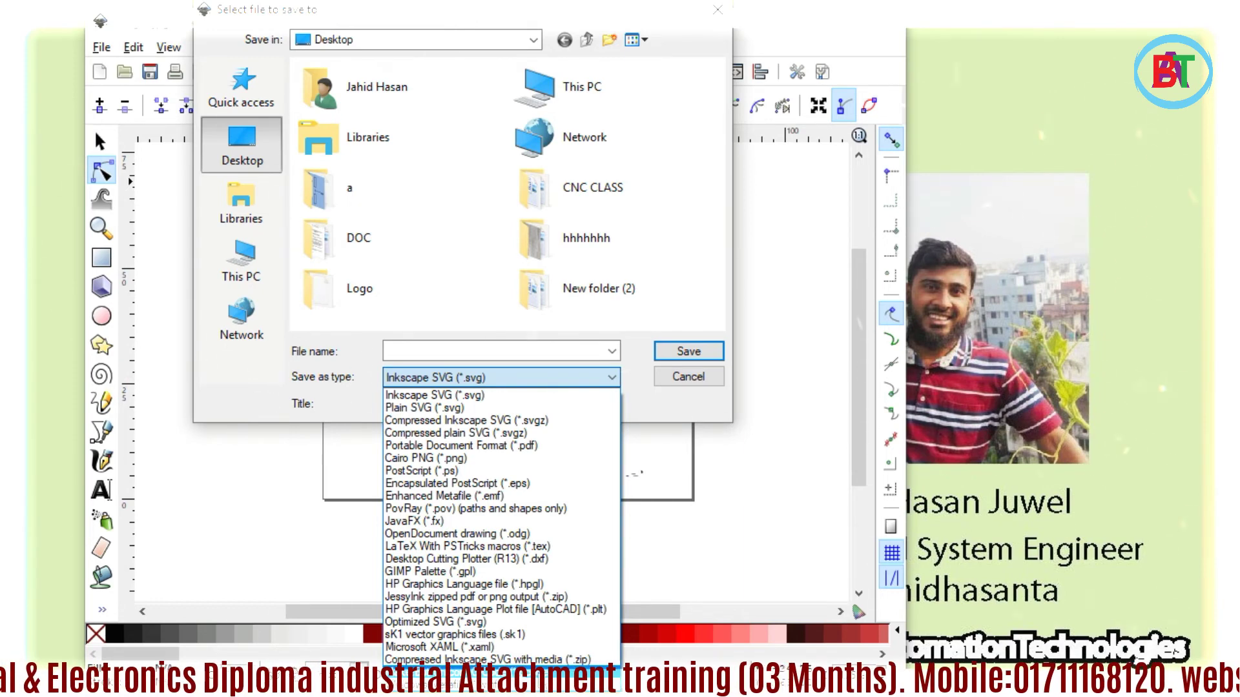
{"action": "key", "text": "Return"}
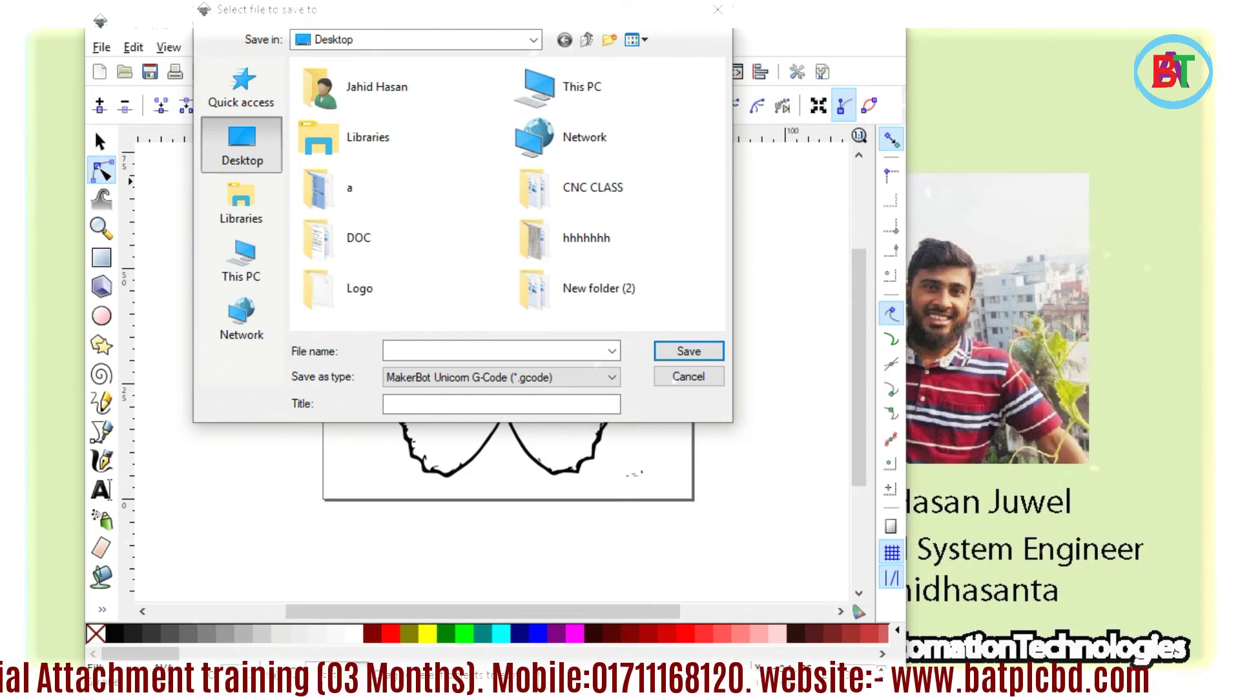
Save the file to the Desktop as "1ST gCODE" and accept the MakerBot Unicorn G-Code output options
{"action": "left_click", "coordinate": [487, 351]}
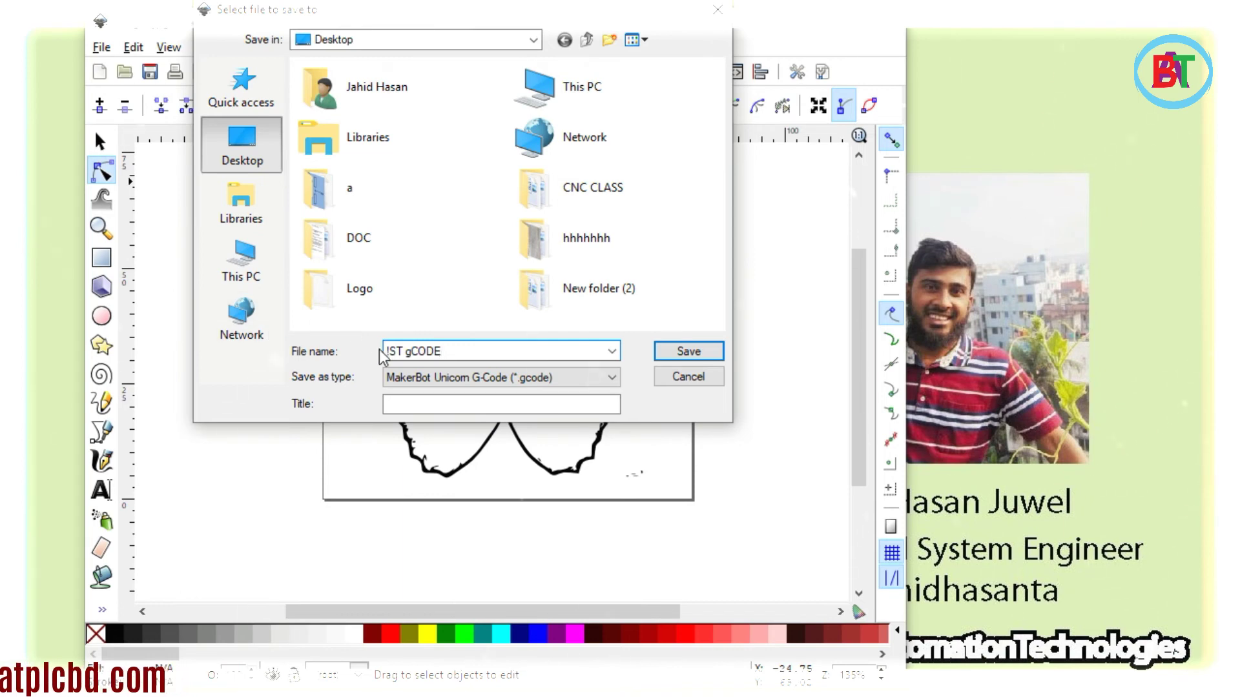
{"action": "type", "text": "1"}
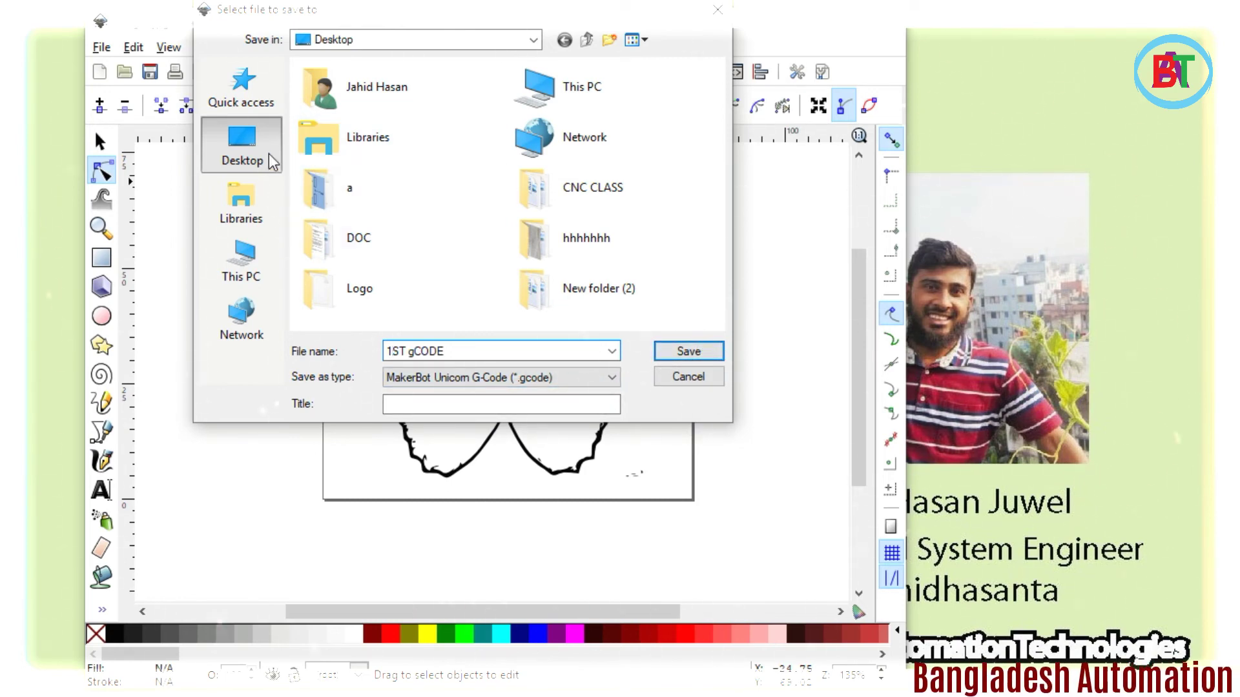
{"action": "left_click", "coordinate": [689, 352]}
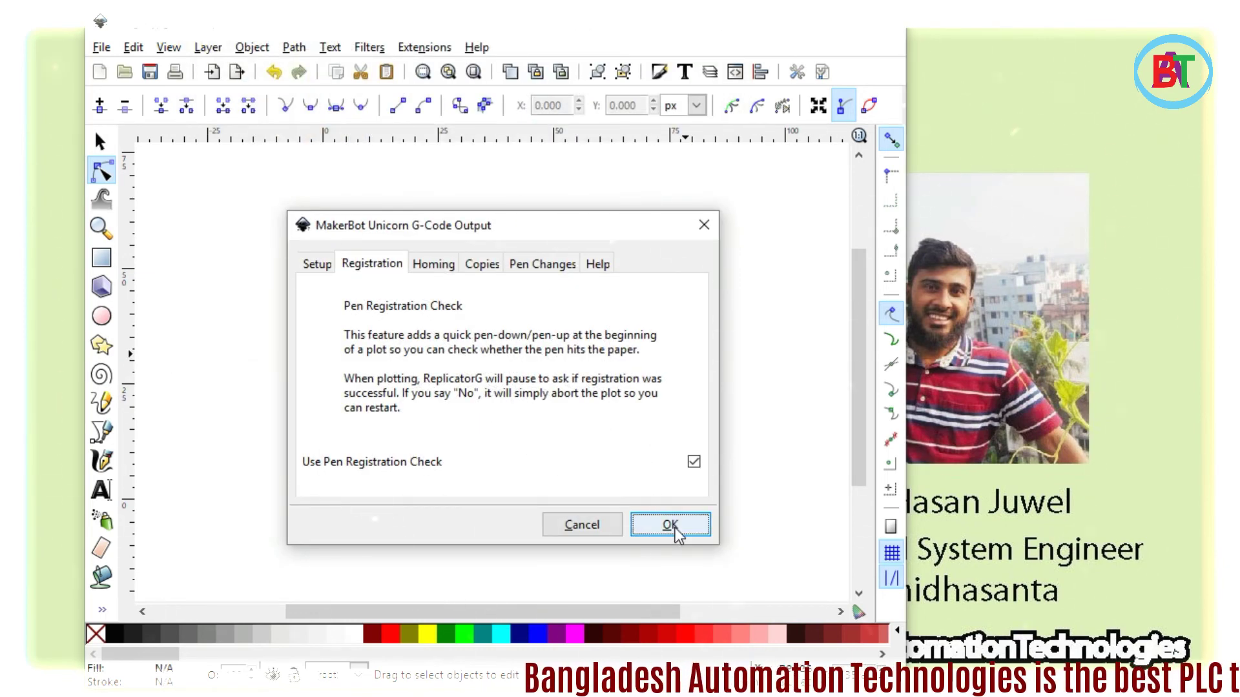
{"action": "left_click", "coordinate": [673, 531]}
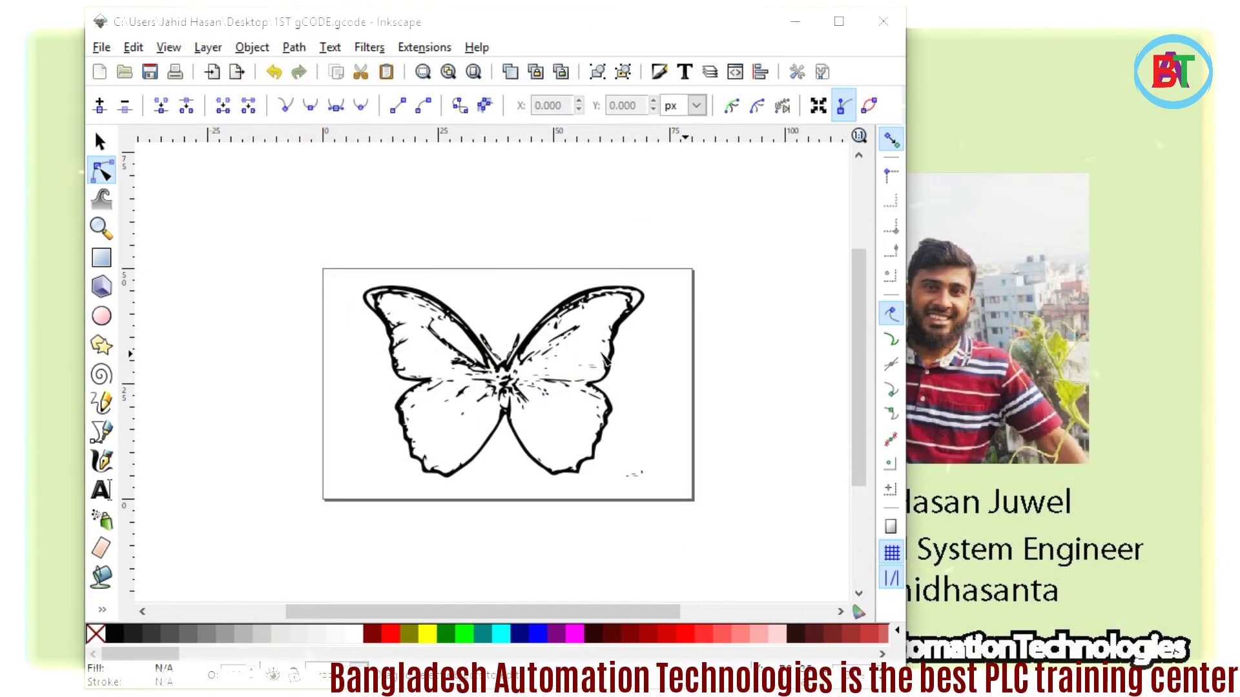
Minimize Inkscape and place the exported 1ST gCODE file near the images file on the desktop
{"action": "left_click", "coordinate": [796, 21]}
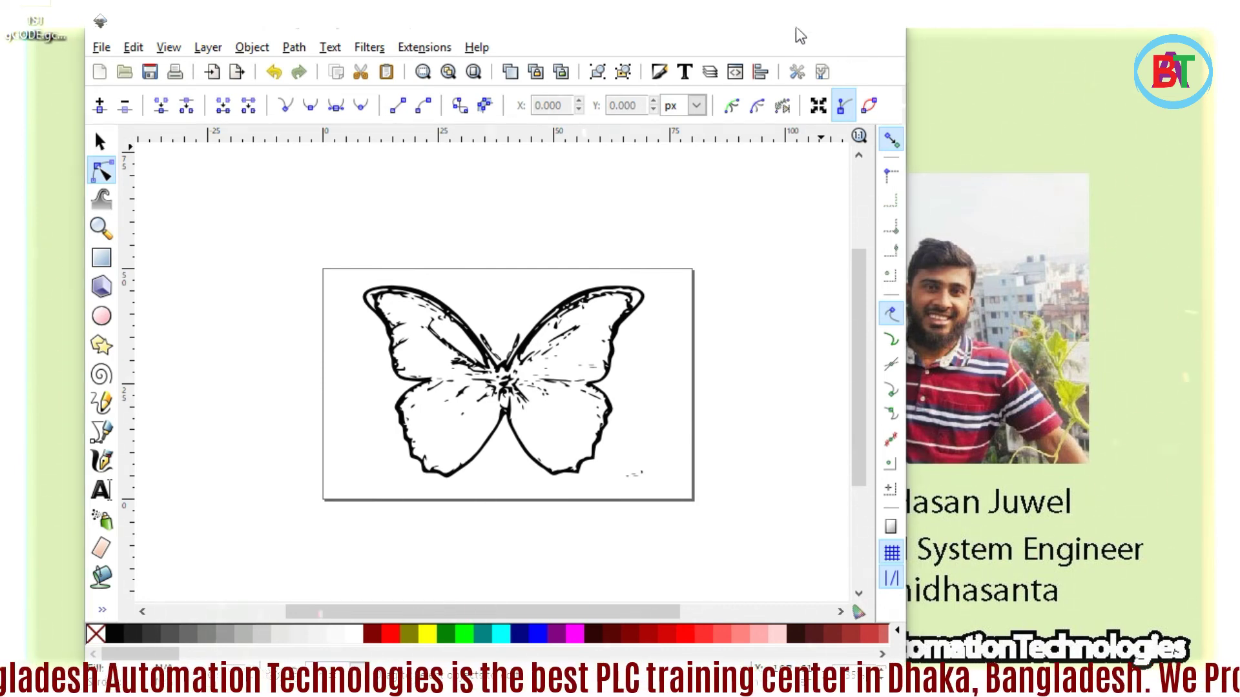
{"action": "left_click_drag", "start_coordinate": [36, 19], "coordinate": [561, 383]}
{"action": "left_click", "coordinate": [594, 473]}
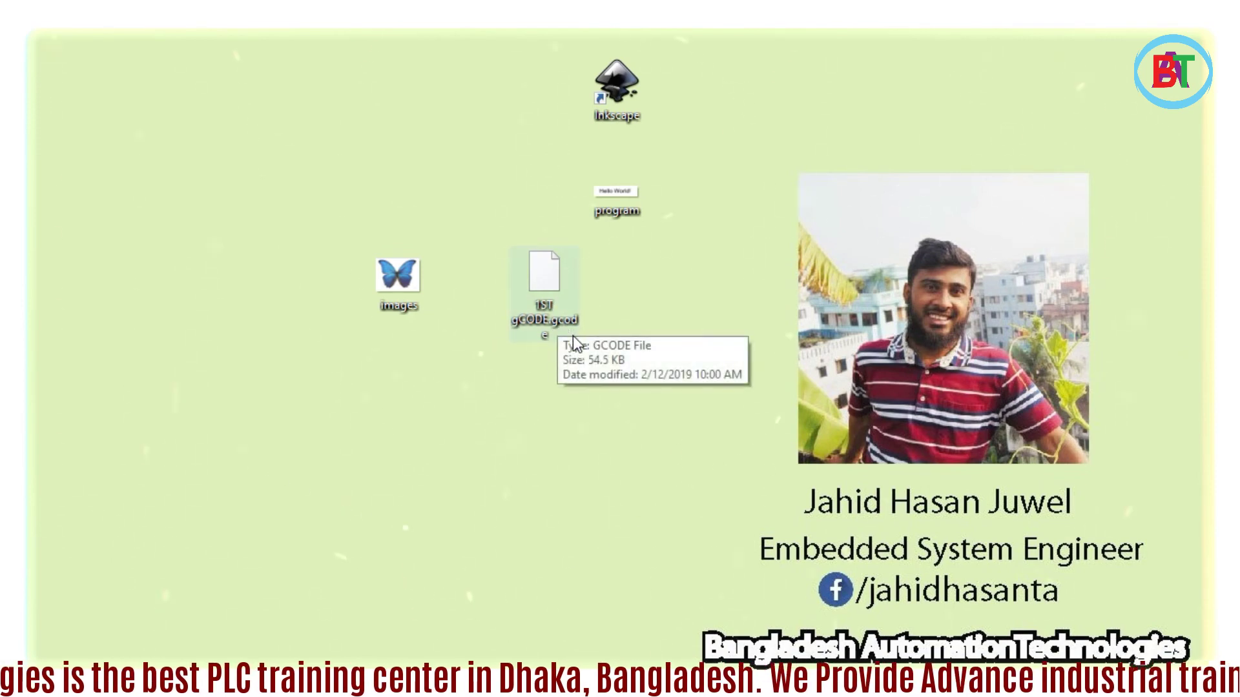
Check the file properties of the 1ST gCODE file on the desktop and close them
{"action": "right_click", "coordinate": [544, 315]}
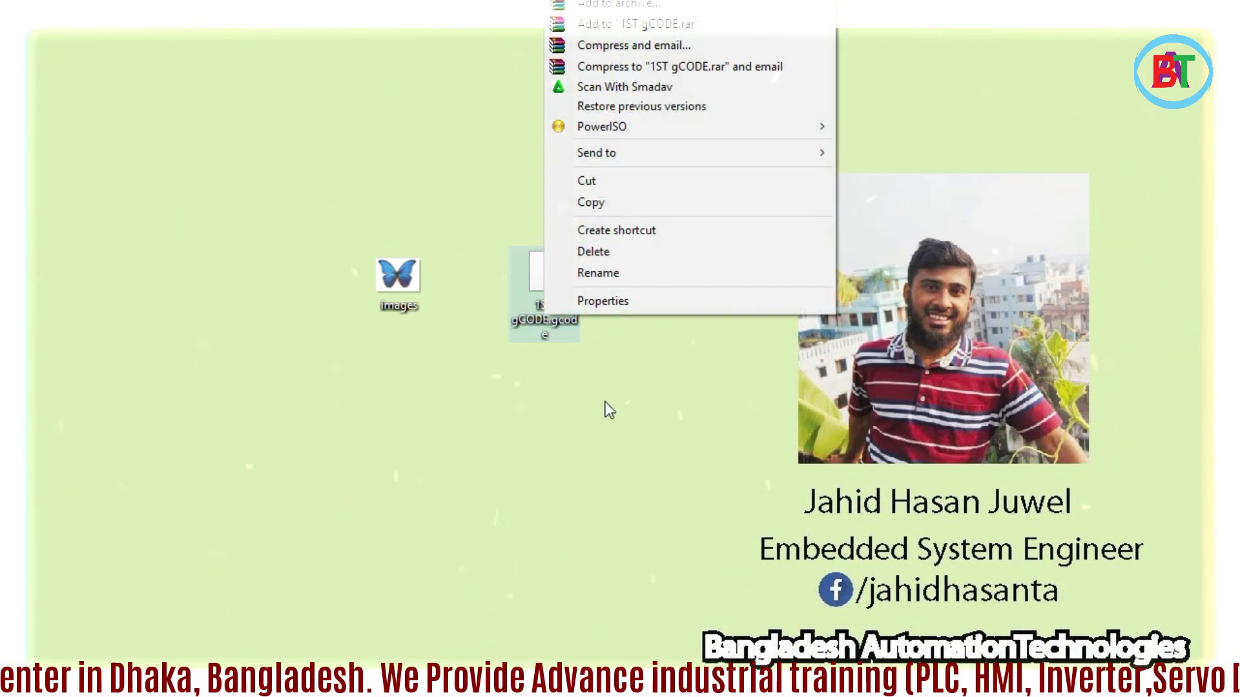
{"action": "left_click", "coordinate": [617, 309]}
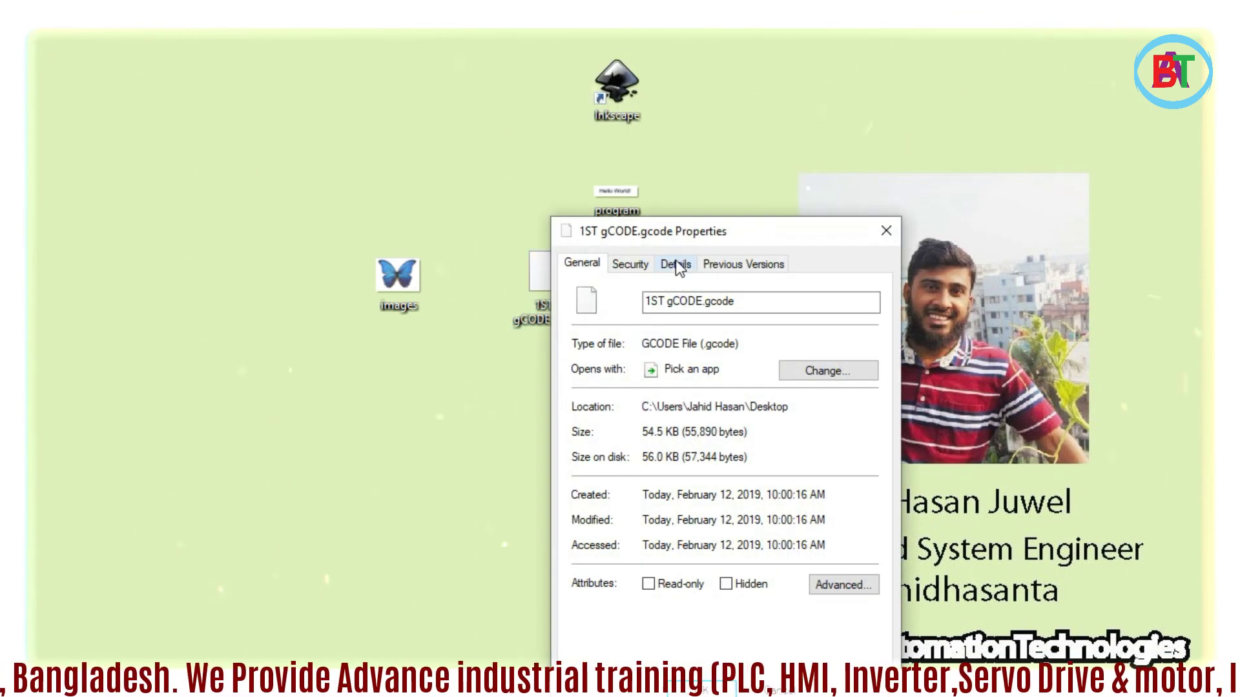
{"action": "left_click_drag", "start_coordinate": [783, 228], "coordinate": [821, 67]}
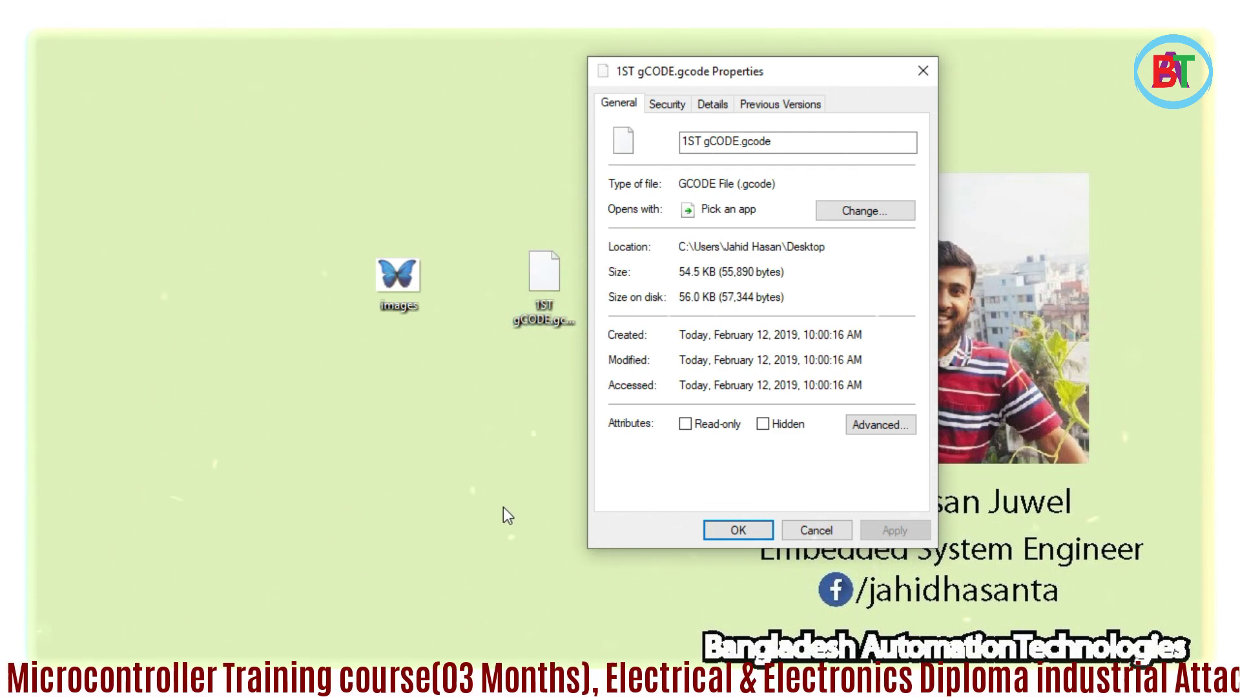
{"action": "left_click", "coordinate": [727, 536]}
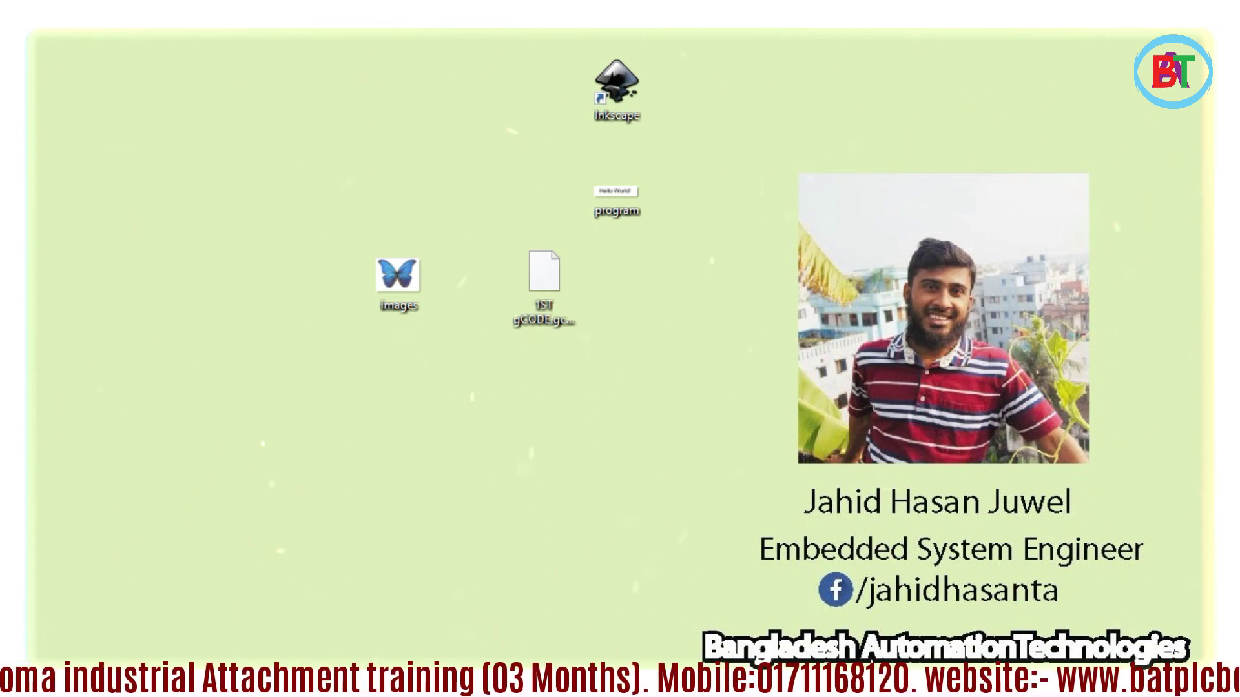
Close the empty New document 1 and the butterfly document in Inkscape without saving as SVG
{"action": "mouse_move", "coordinate": [636, 683]}
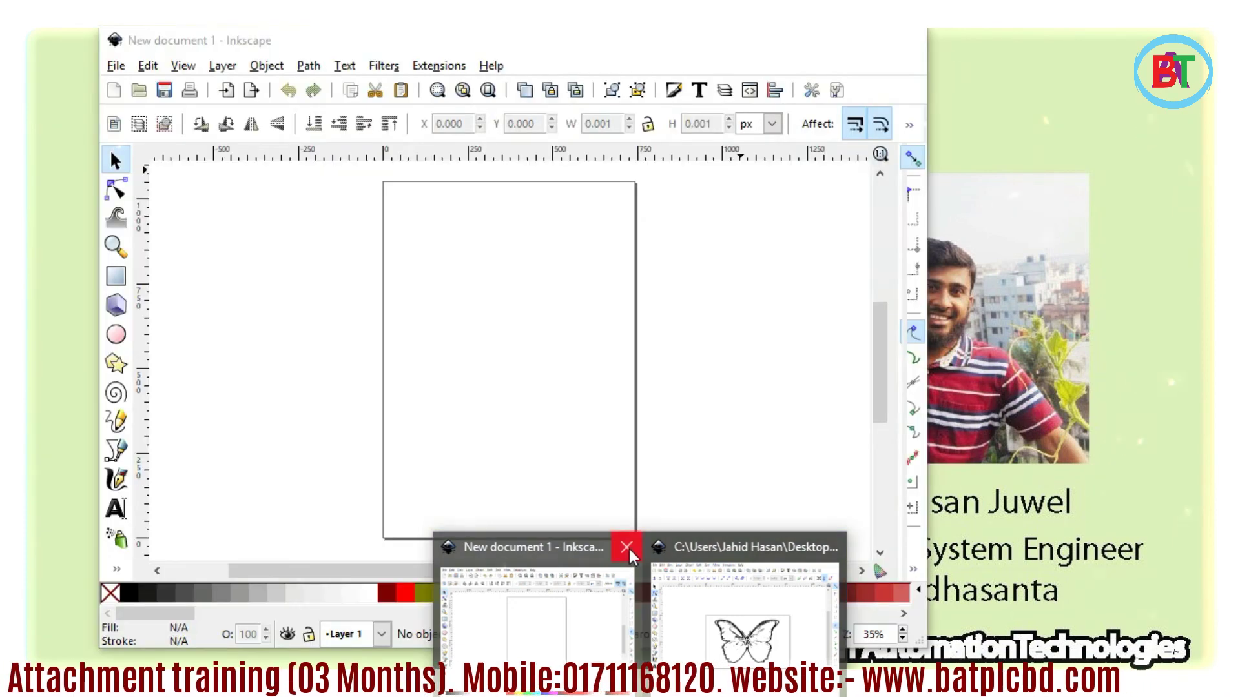
{"action": "left_click", "coordinate": [626, 547]}
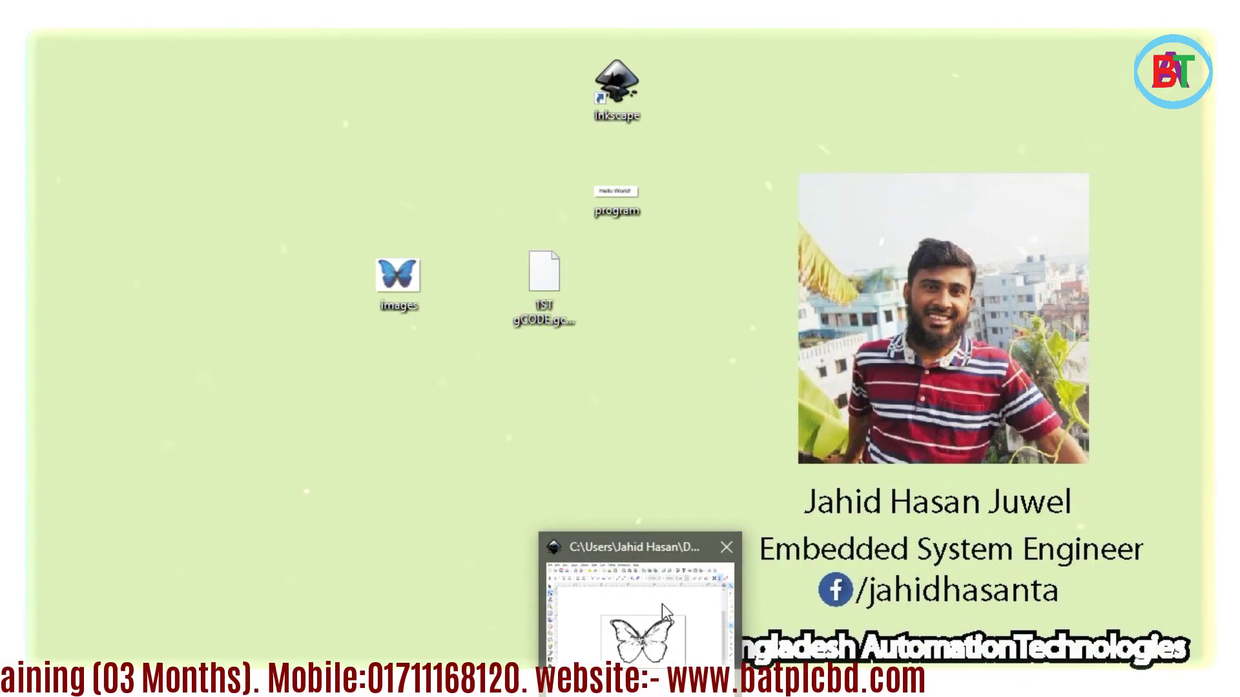
{"action": "left_click", "coordinate": [662, 605]}
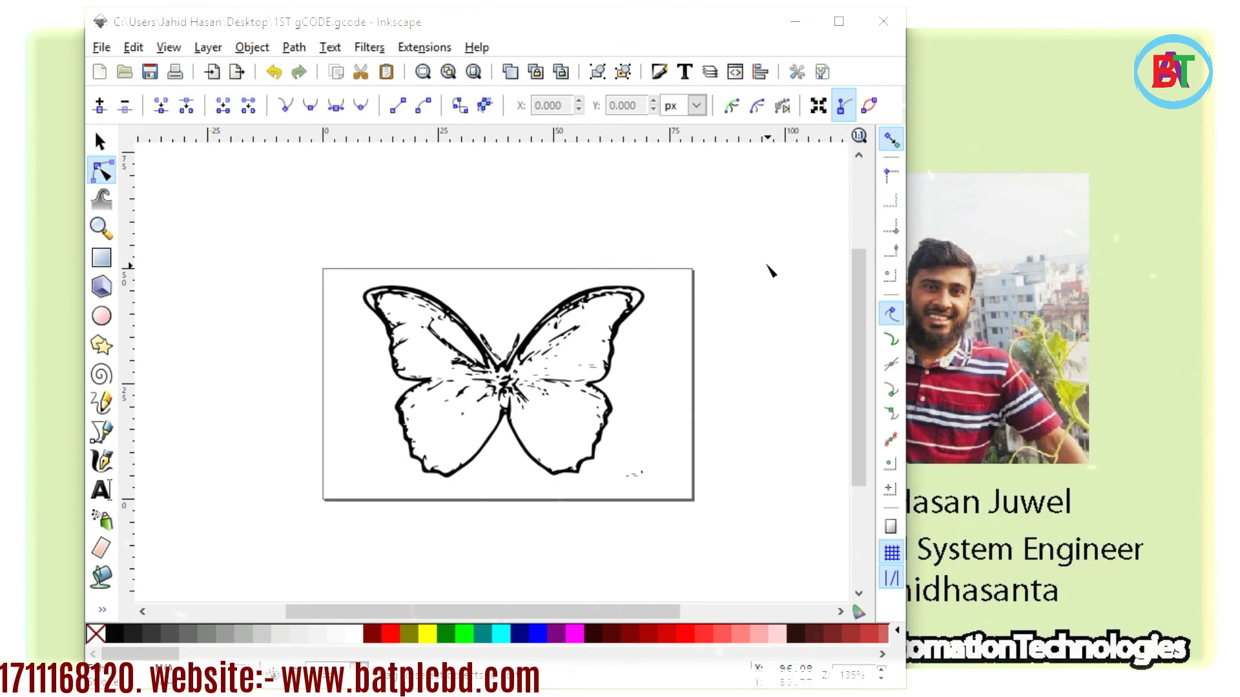
{"action": "left_click", "coordinate": [886, 28]}
{"action": "left_click", "coordinate": [385, 443]}
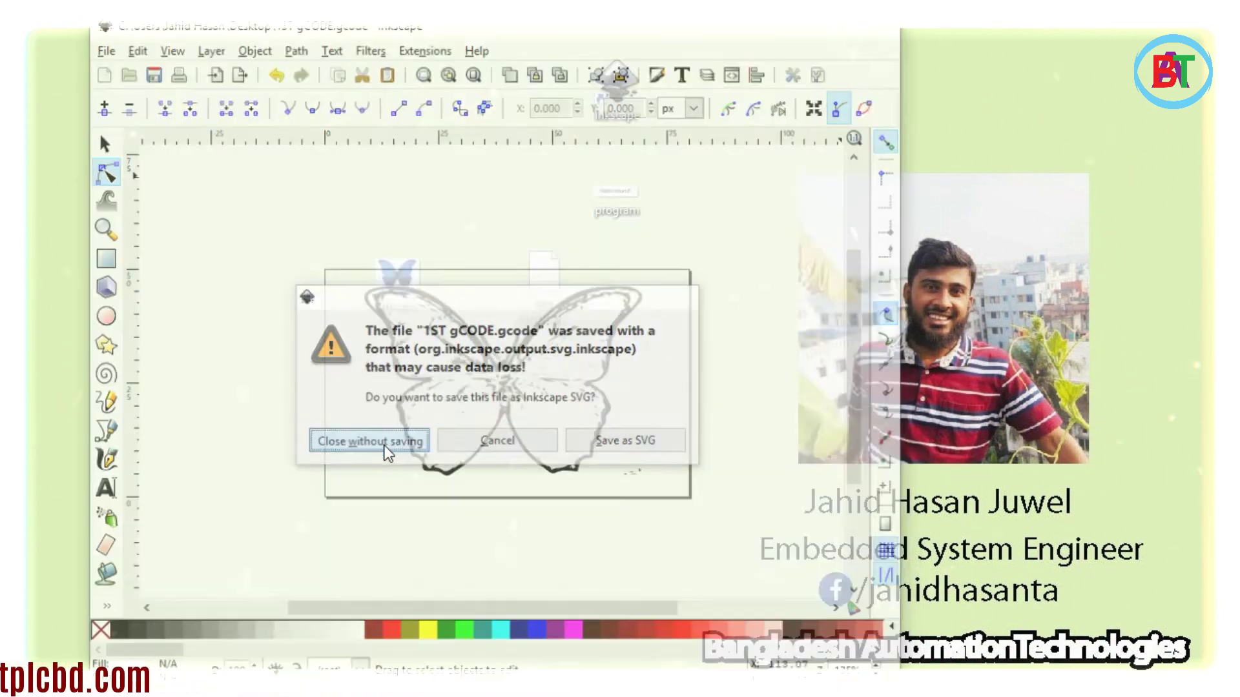